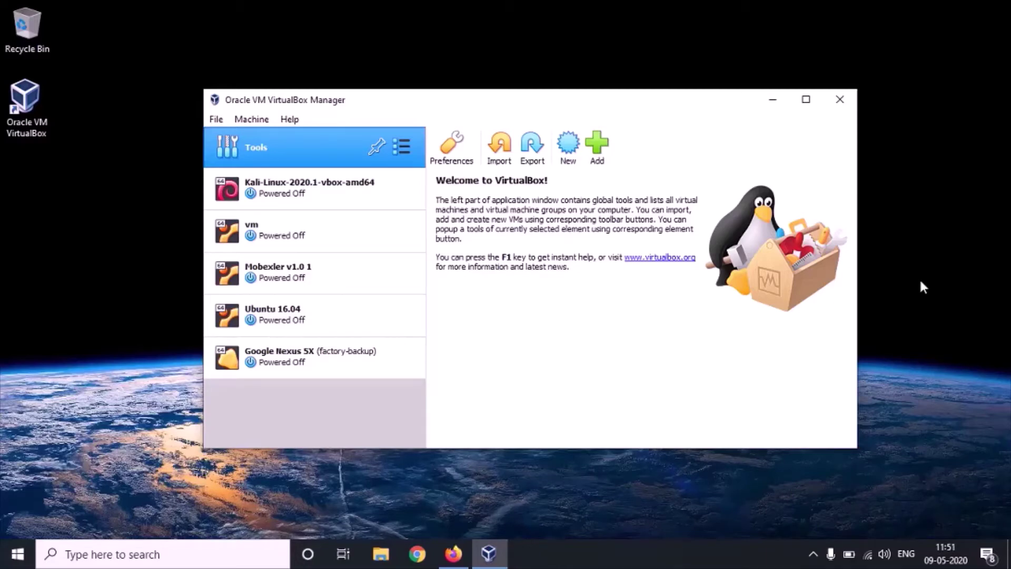
Step: Switch to Firefox, search the web for virtualbox, and open the official virtualbox.org website
click(453, 553)
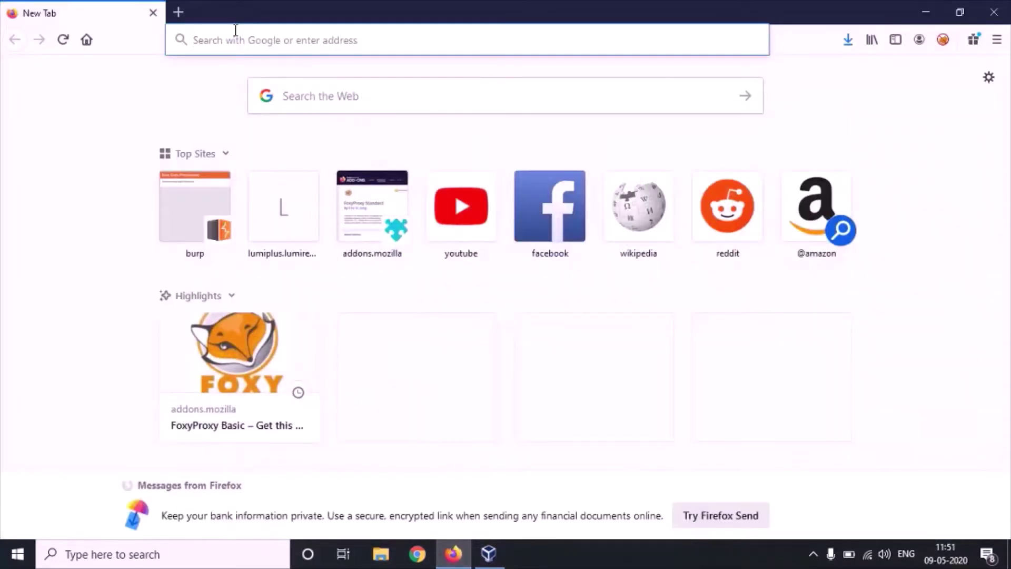
text(virtua)
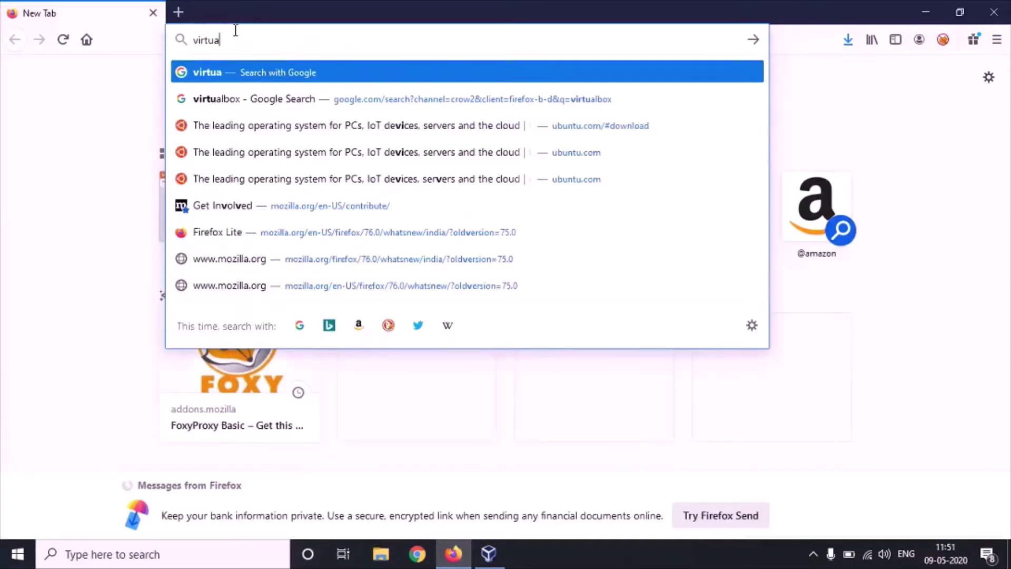
text(lbox)
key(Return)
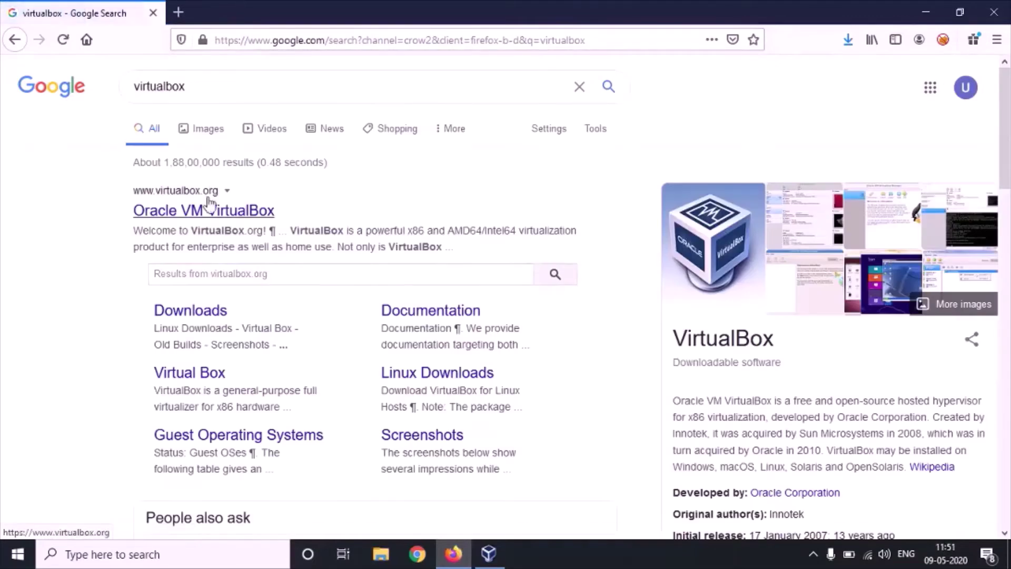
click(205, 212)
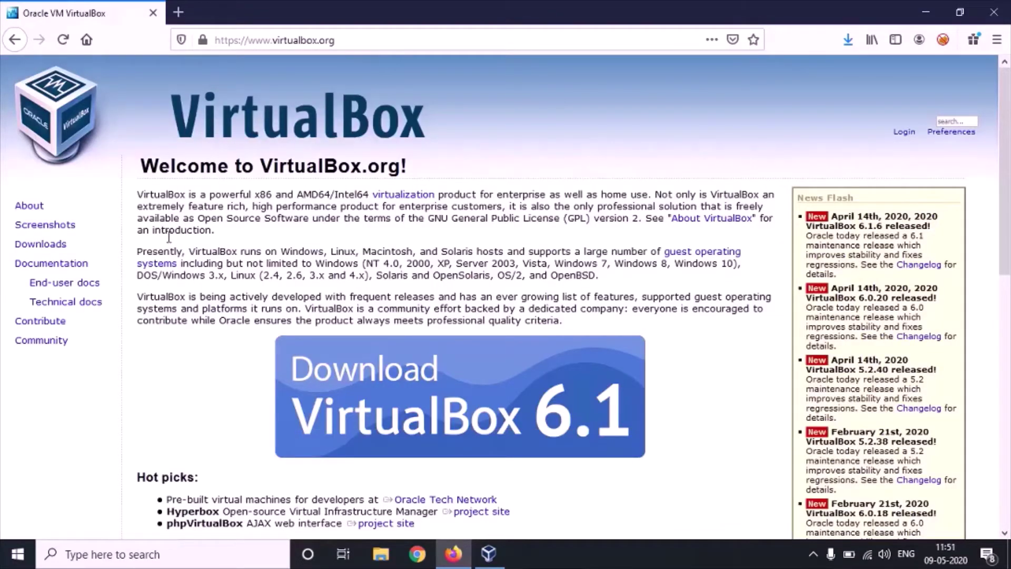
Step: Request the VirtualBox 6.1.6 installer for Windows hosts from the site's Downloads page, but cancel saving the file
click(32, 246)
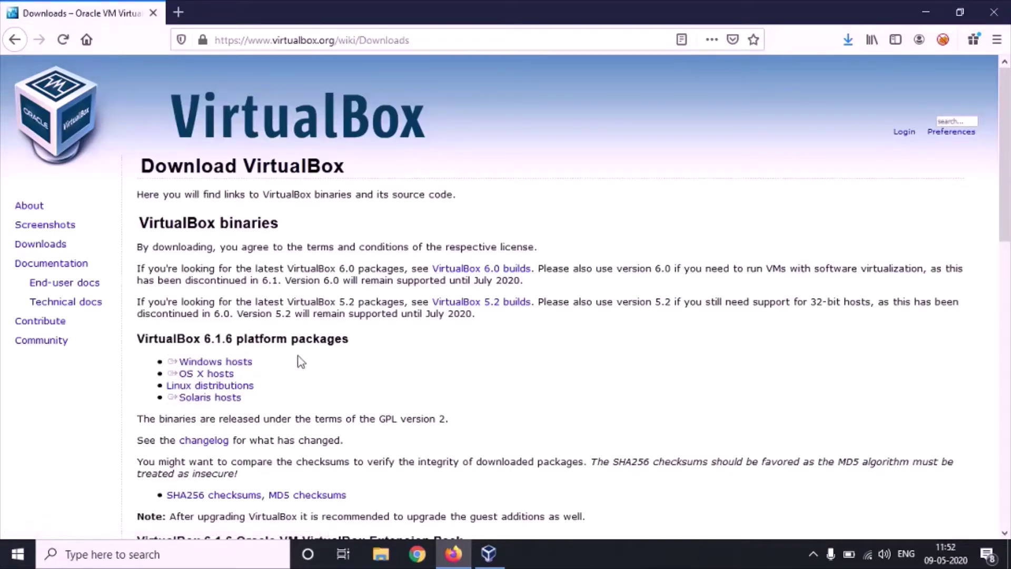
click(205, 366)
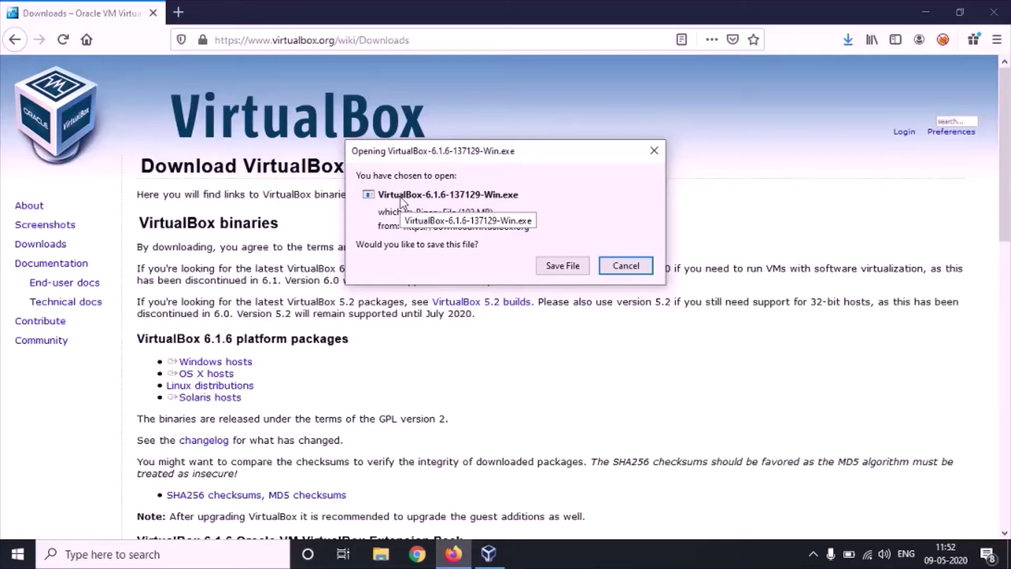
click(610, 268)
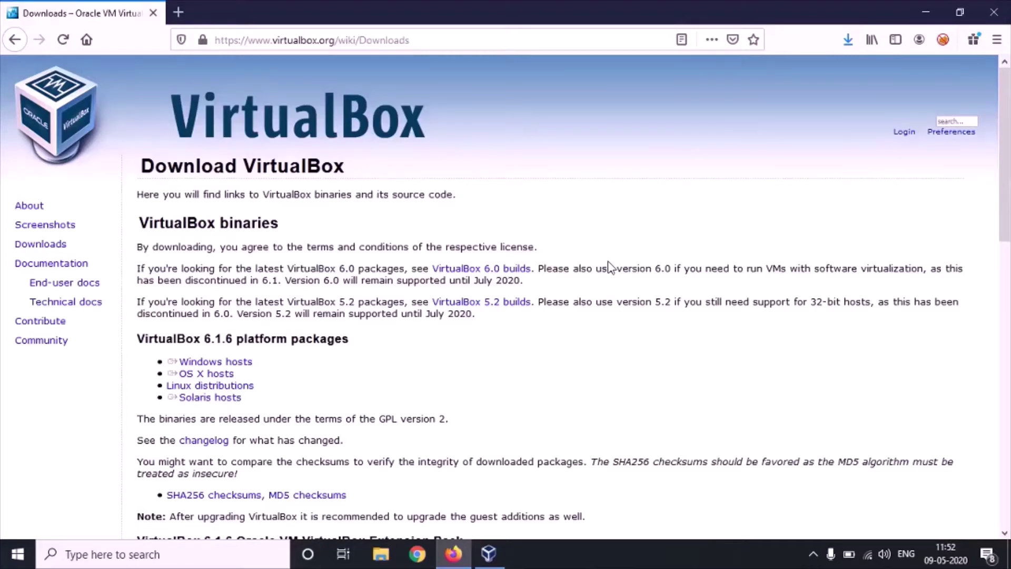
Step: Open ubuntu.com in a new browser tab
click(178, 12)
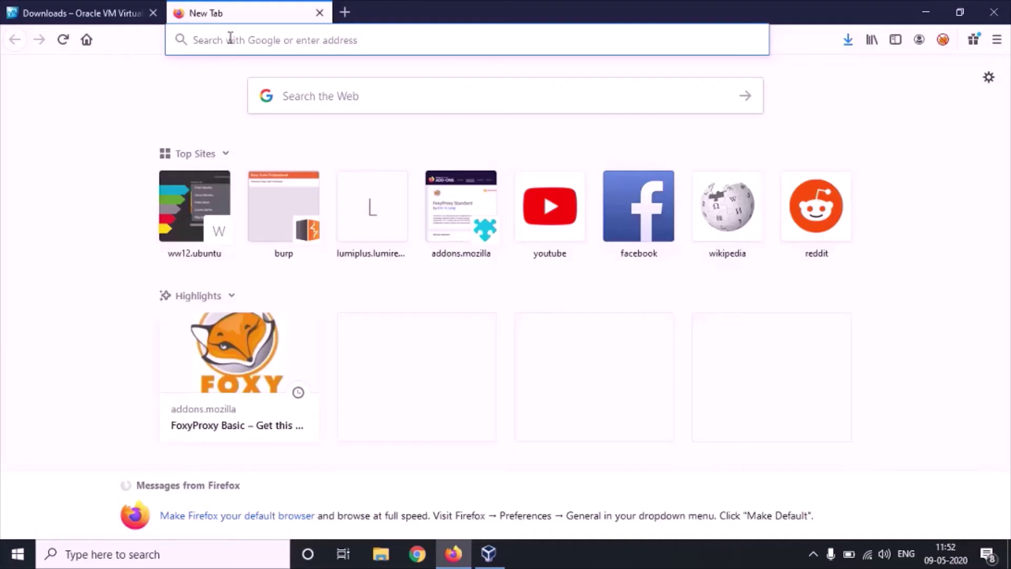
text(ubuntu)
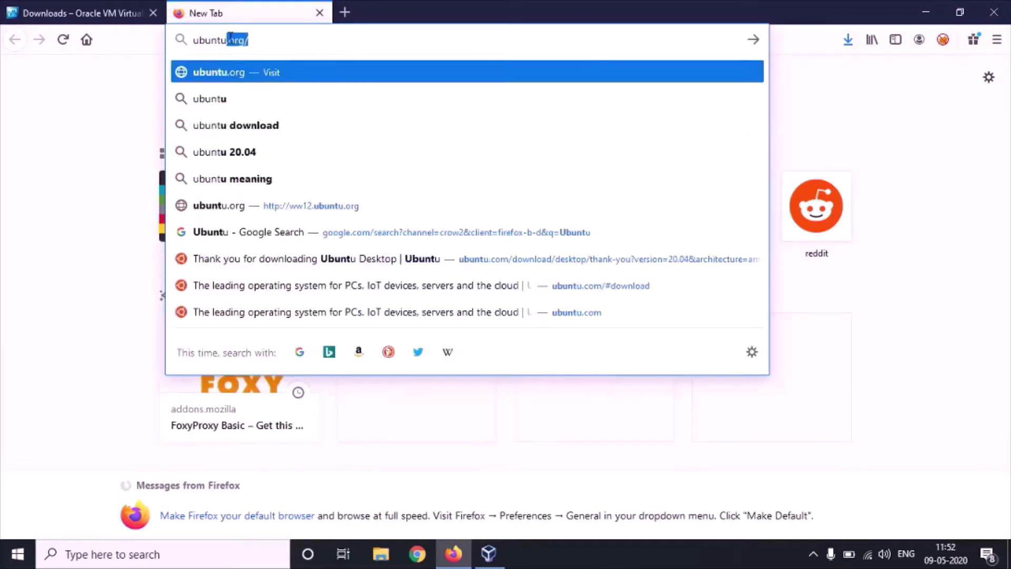
text(.com)
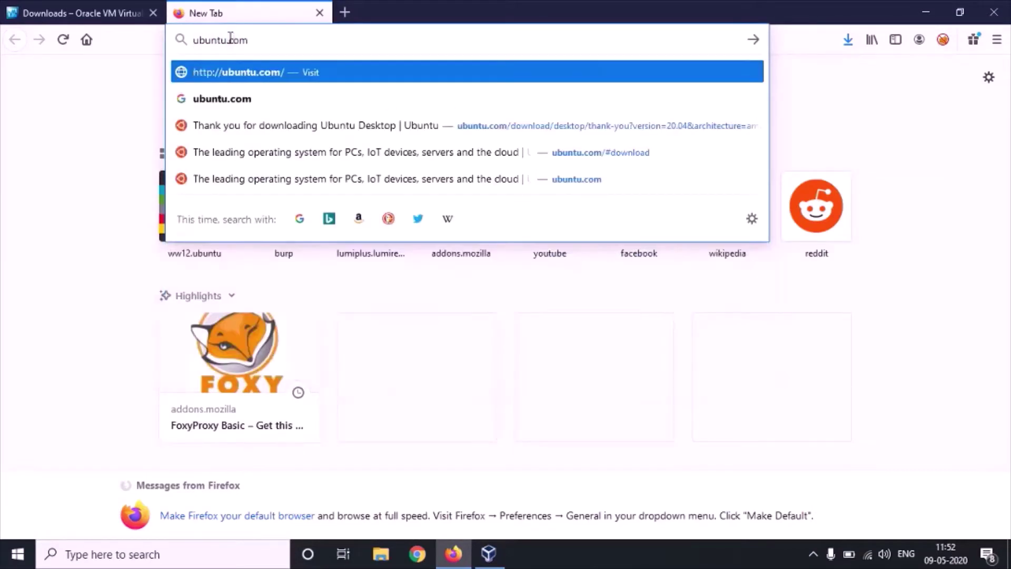
key(Return)
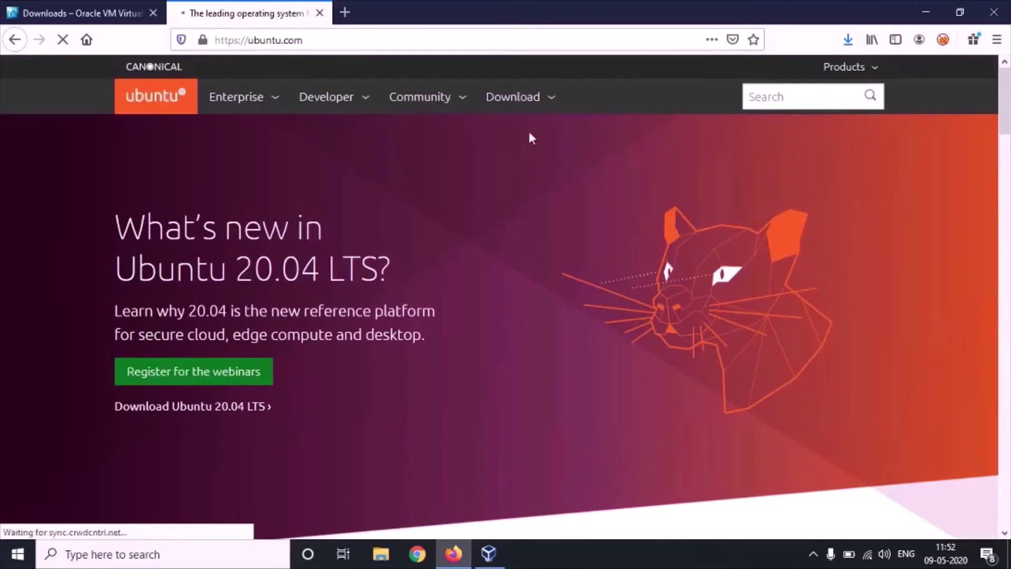
Step: Request the Ubuntu Desktop 20.04 LTS download, check the ISO file's size, and cancel saving it
click(550, 100)
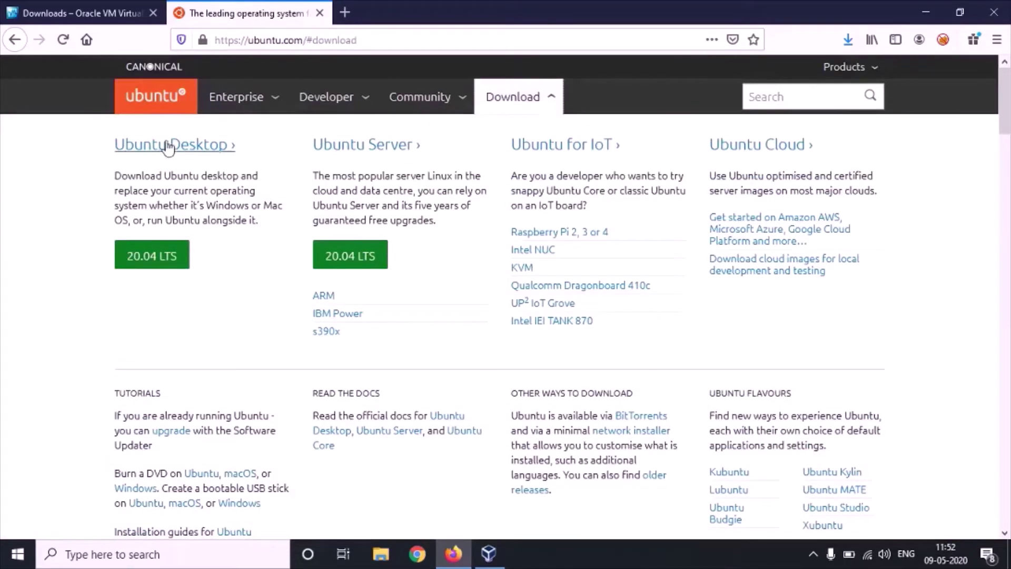
click(143, 260)
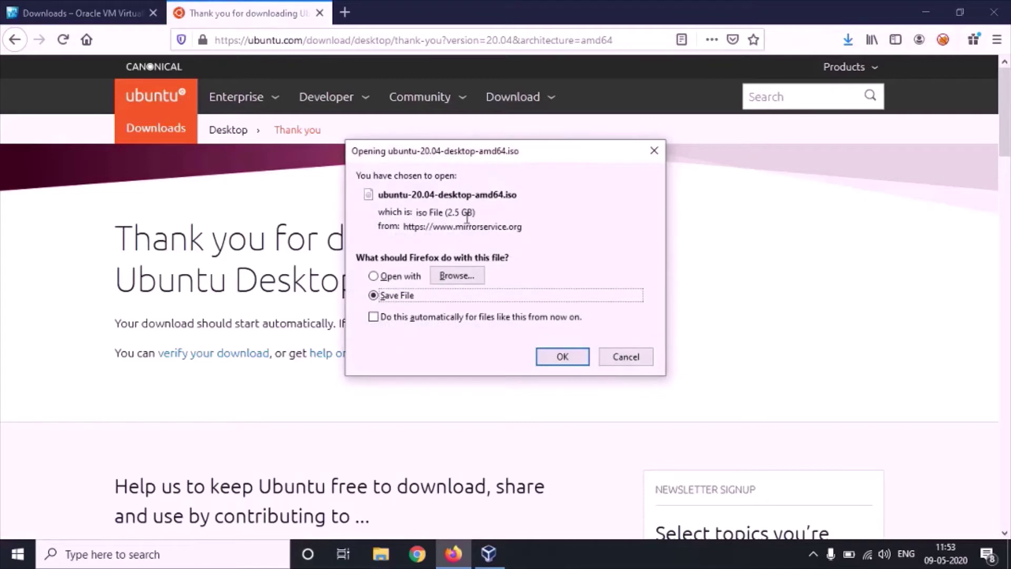
drag(449, 212, 474, 211)
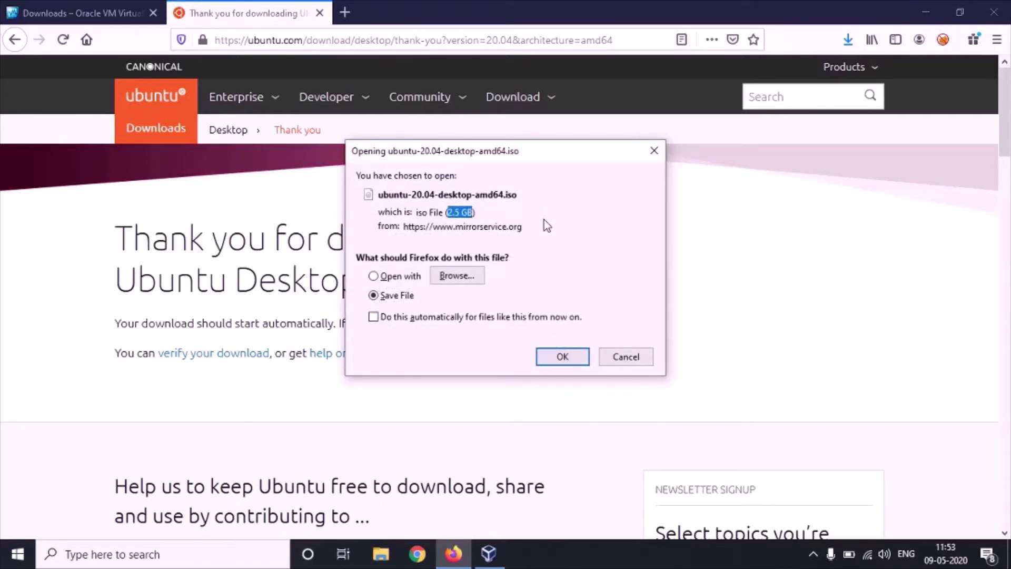
click(626, 358)
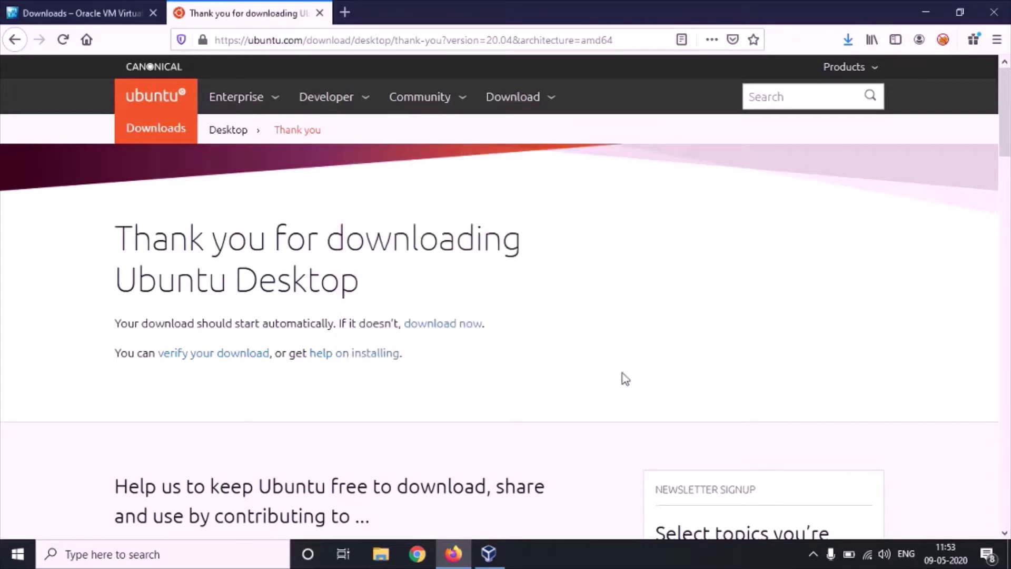
Step: Switch to Oracle VM VirtualBox Manager and begin a new virtual machine named HackBox
click(489, 554)
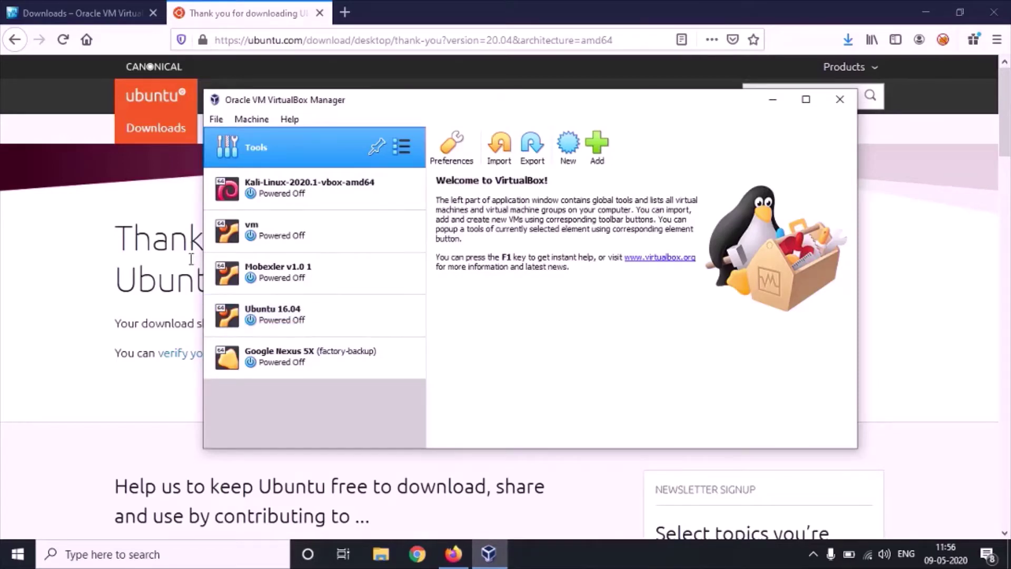
click(568, 153)
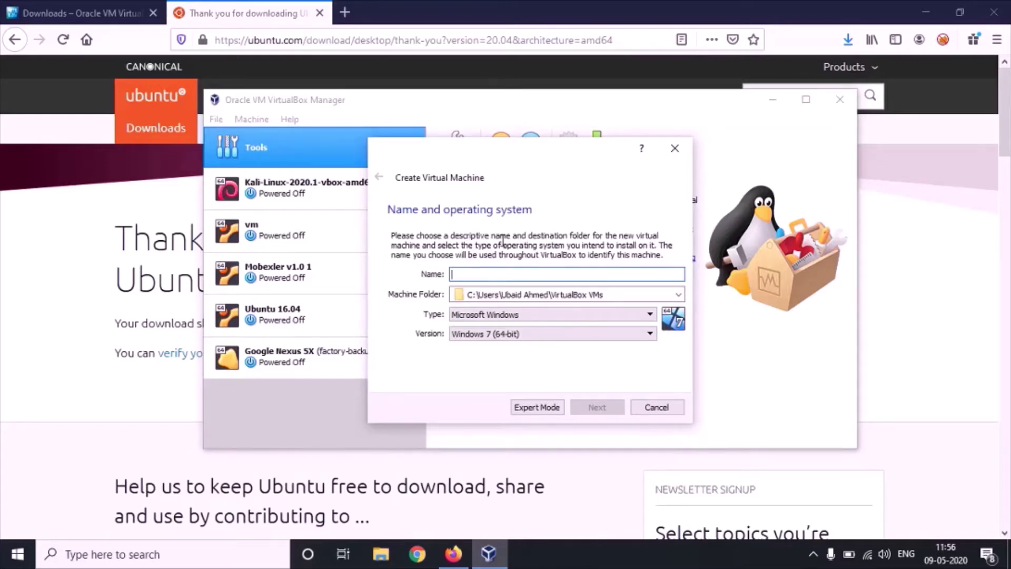
text(HackBox)
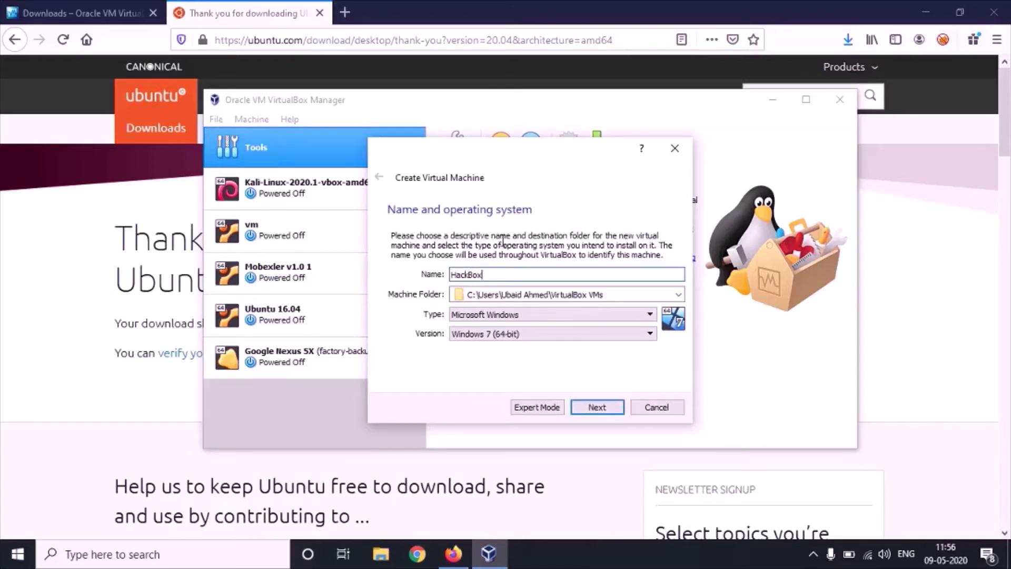
Step: Set the new virtual machine's folder path to D:\VirtualBox VMs
click(476, 295)
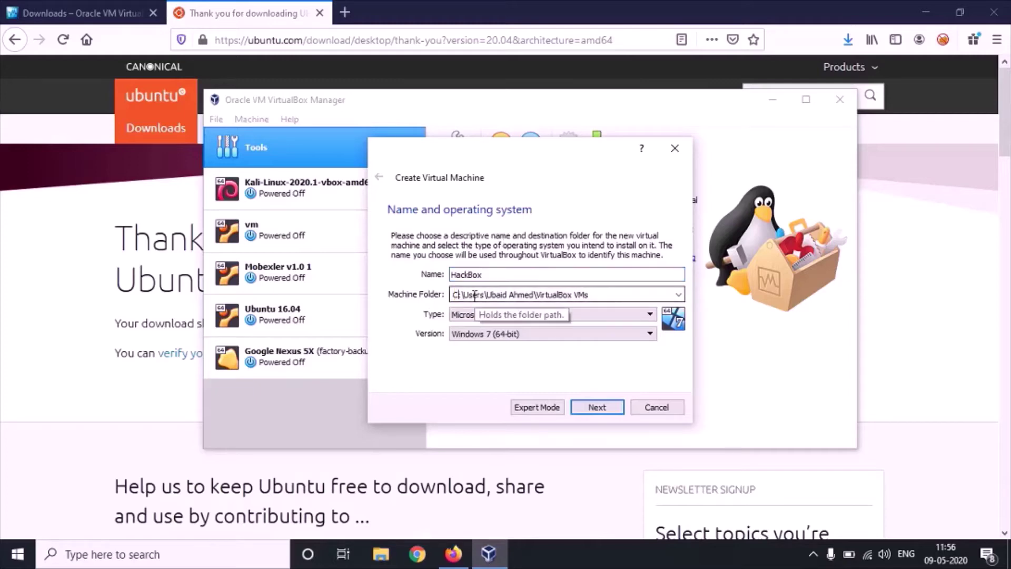
key(shift+Left)
text(D)
key(Right)
key(shift+Right)
key(shift+Right)
key(shift+Right)
key(shift+Right)
key(shift+Right)
key(shift+Right)
key(shift+Right)
key(shift+Right)
key(shift+Right)
key(shift+Right)
key(shift+Right)
key(shift+Right)
key(shift+Right)
key(shift+Right)
key(shift+Right)
key(shift+Right)
key(shift+Right)
key(shift+Right)
key(shift+Right)
key(shift+Right)
key(shift+Right)
key(shift+Right)
key(shift+Right)
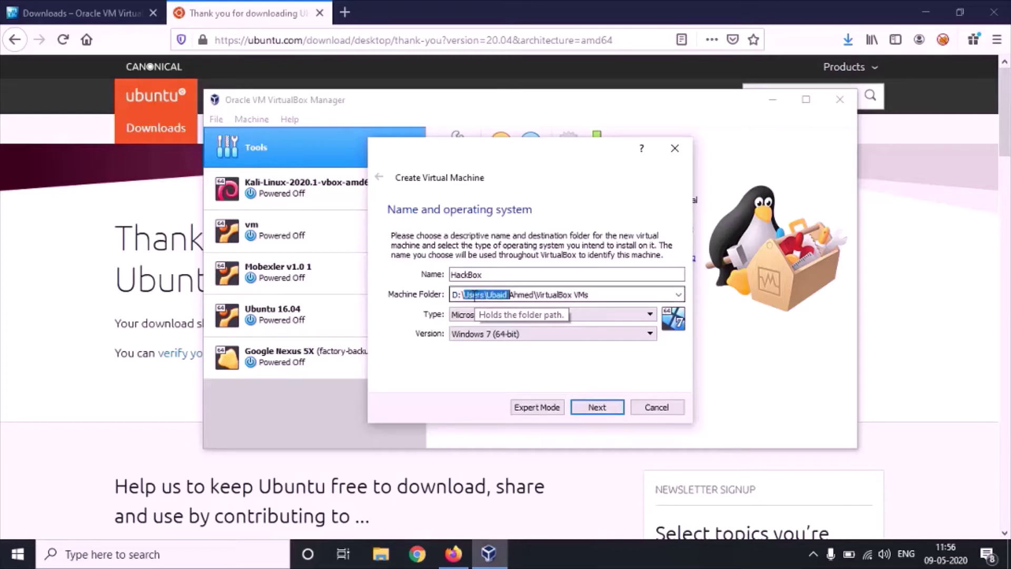
key(shift+Left)
key(shift+Left)
key(shift+Left)
key(shift+Left)
key(shift+Left)
key(BackSpace)
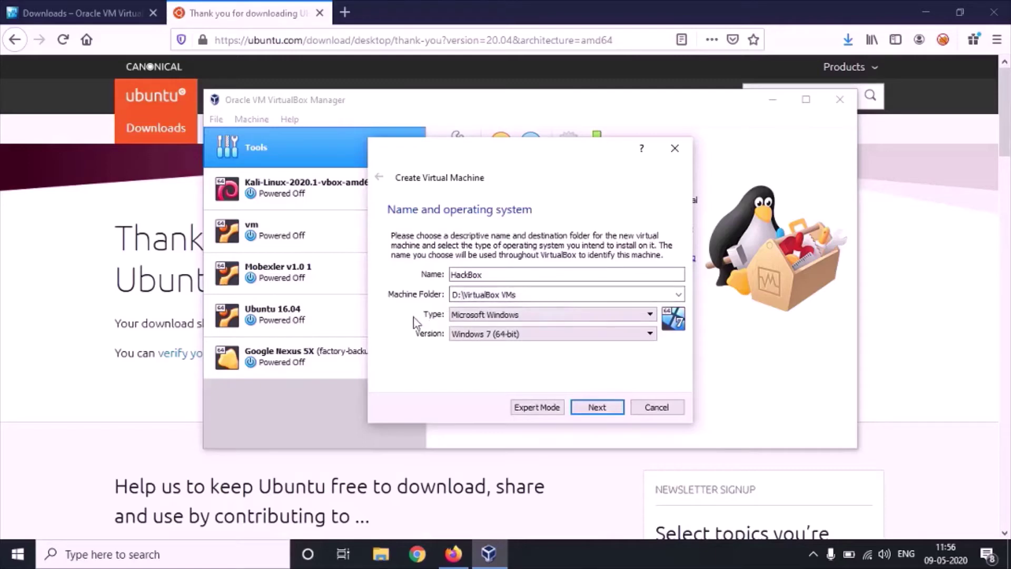
Step: Set the machine's operating system type to Linux and its version to Ubuntu (64-bit), and accept the page
click(510, 316)
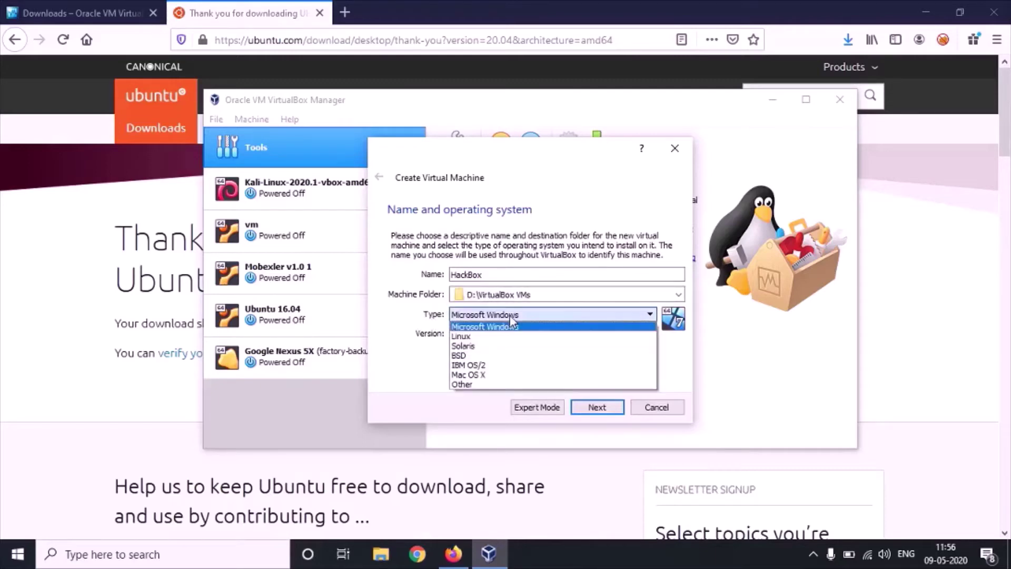
click(461, 338)
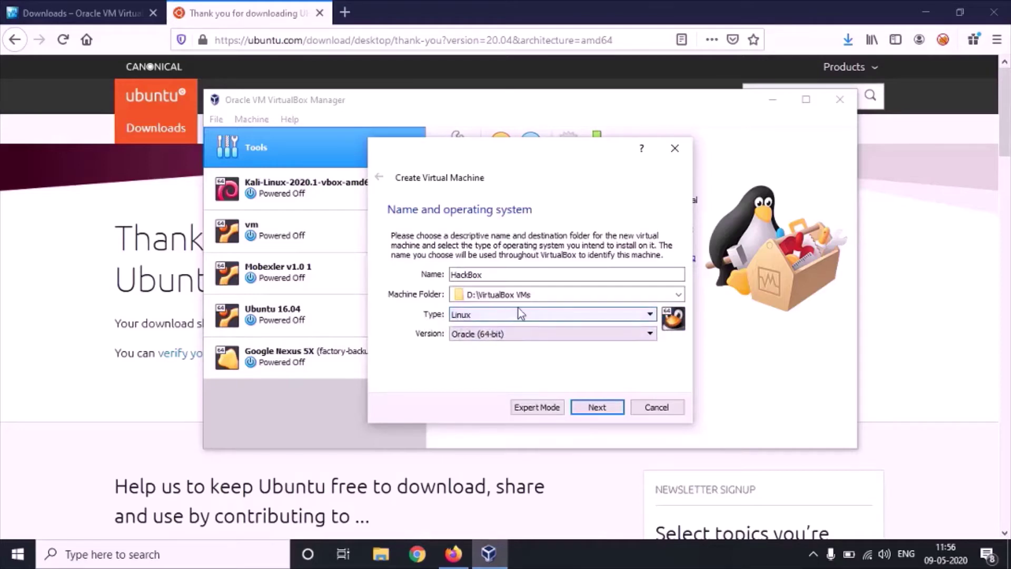
click(517, 315)
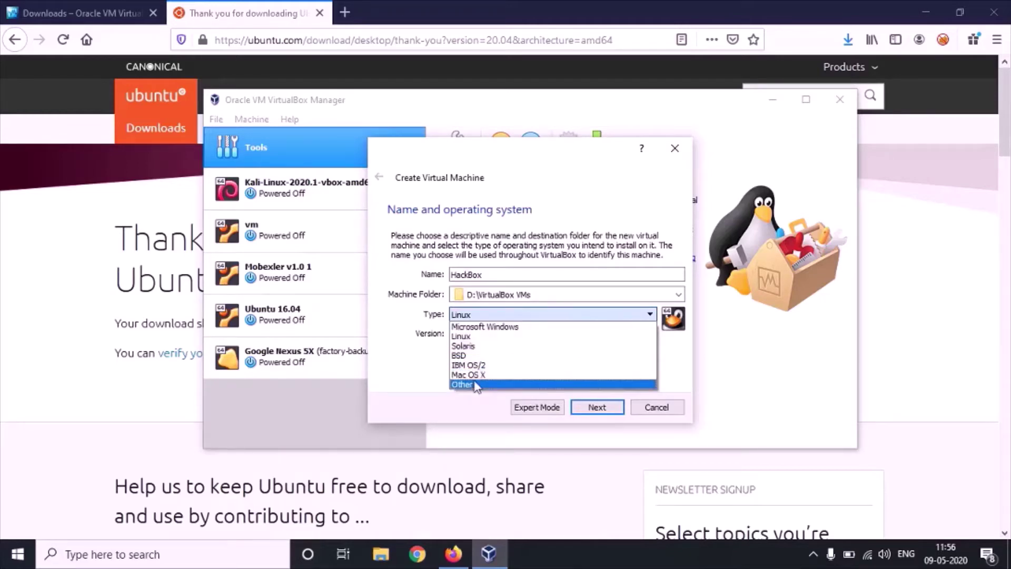
click(460, 337)
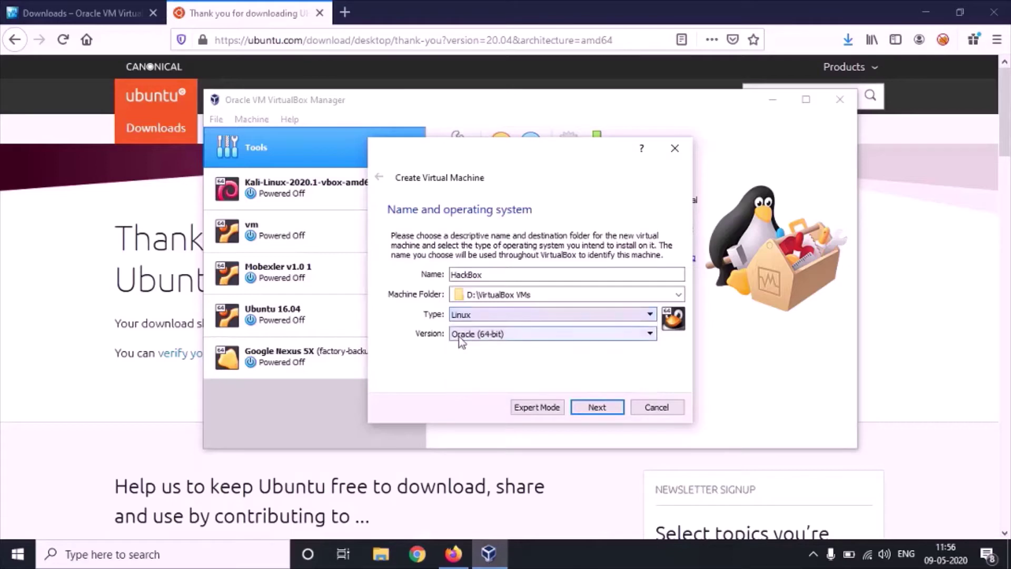
click(491, 340)
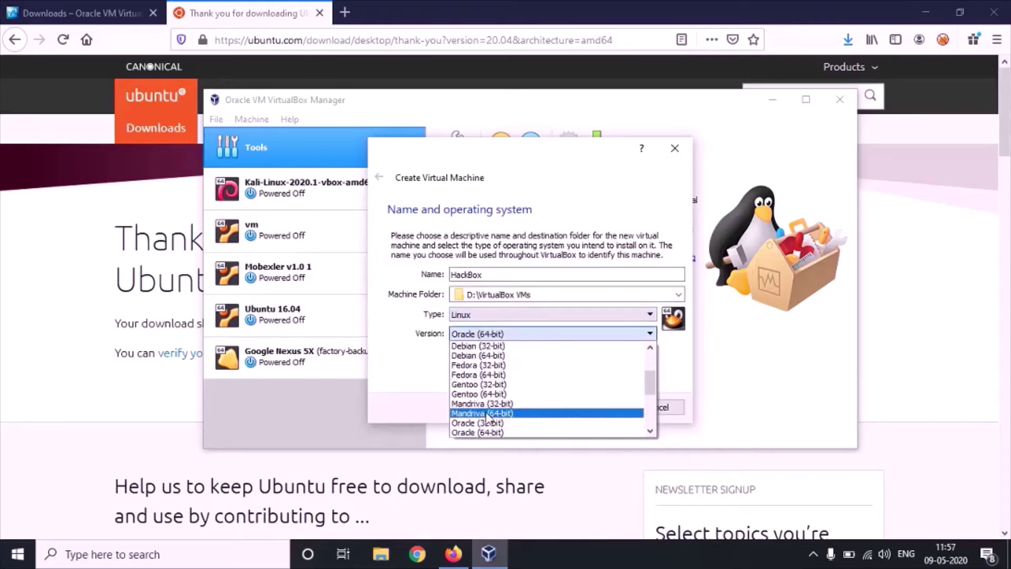
scroll(489, 420, up, 2)
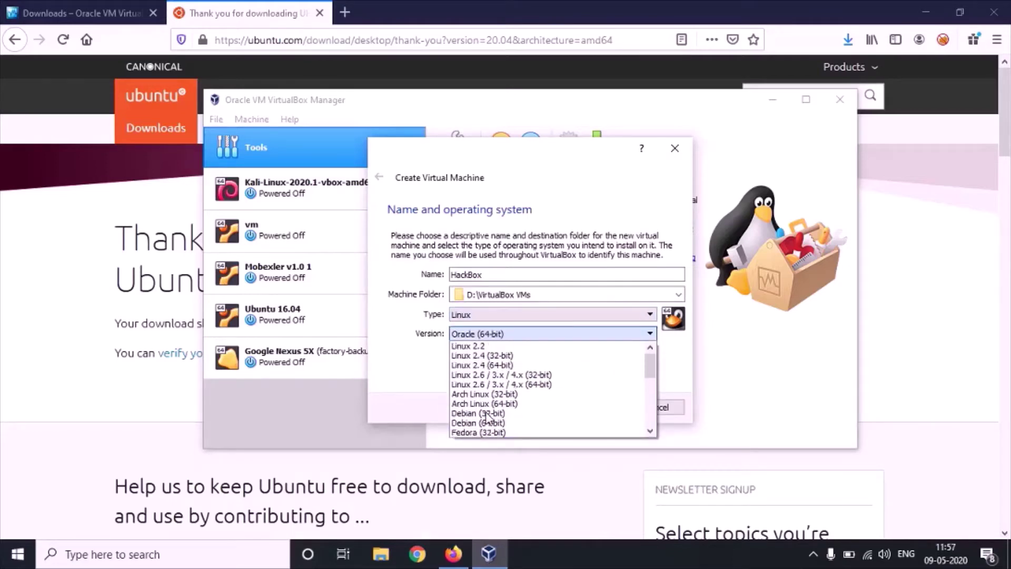
scroll(501, 421, down, 5)
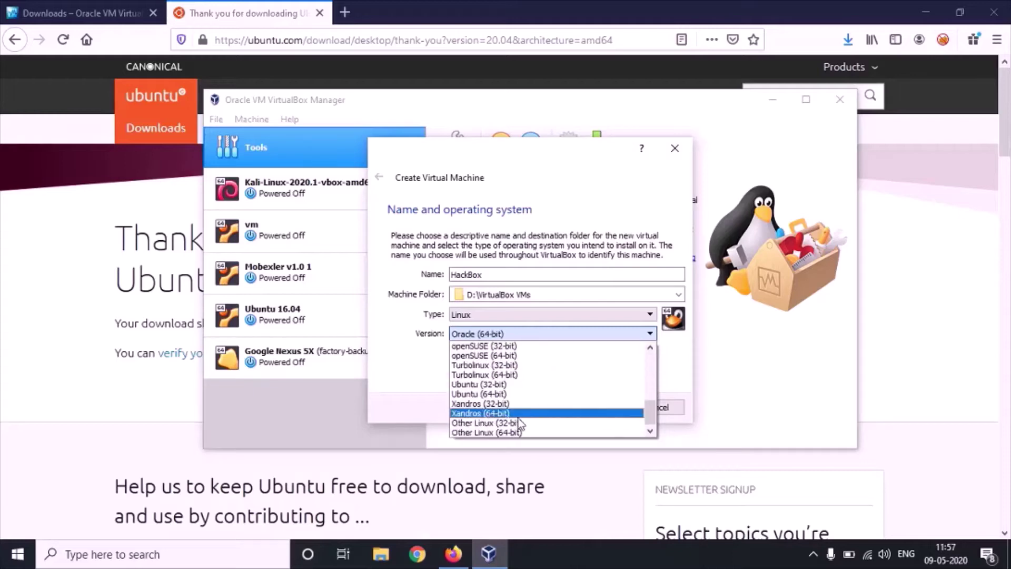
click(492, 394)
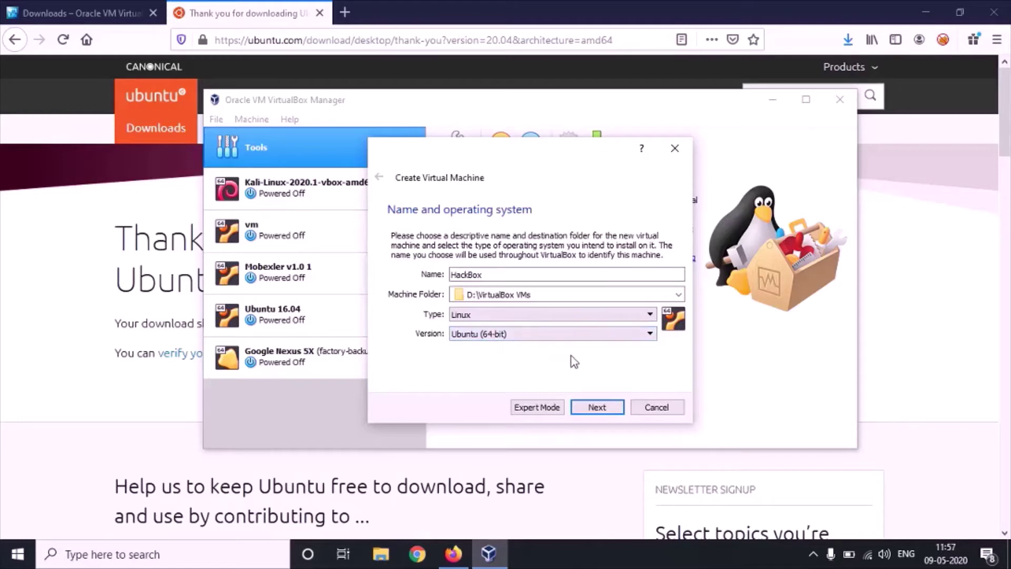
click(595, 410)
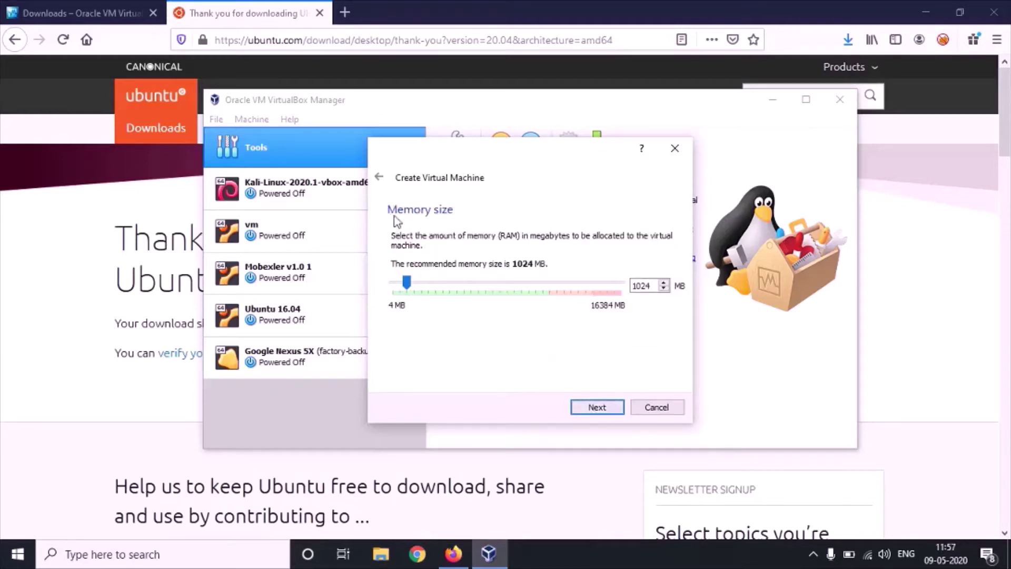
Step: Allocate 2048 MB of memory to the virtual machine and proceed to the hard disk settings
click(635, 287)
double_click(635, 287)
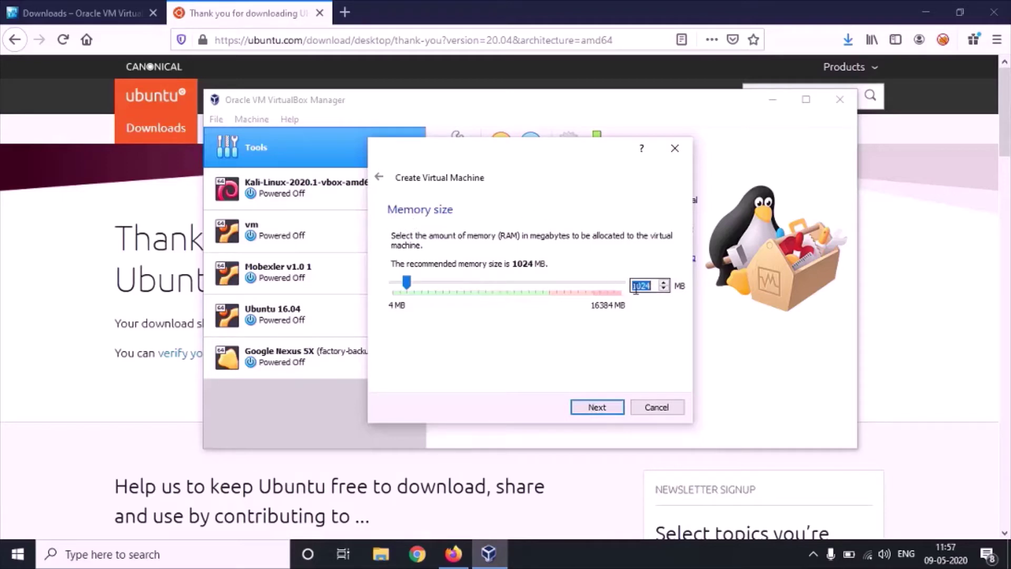
text(2048)
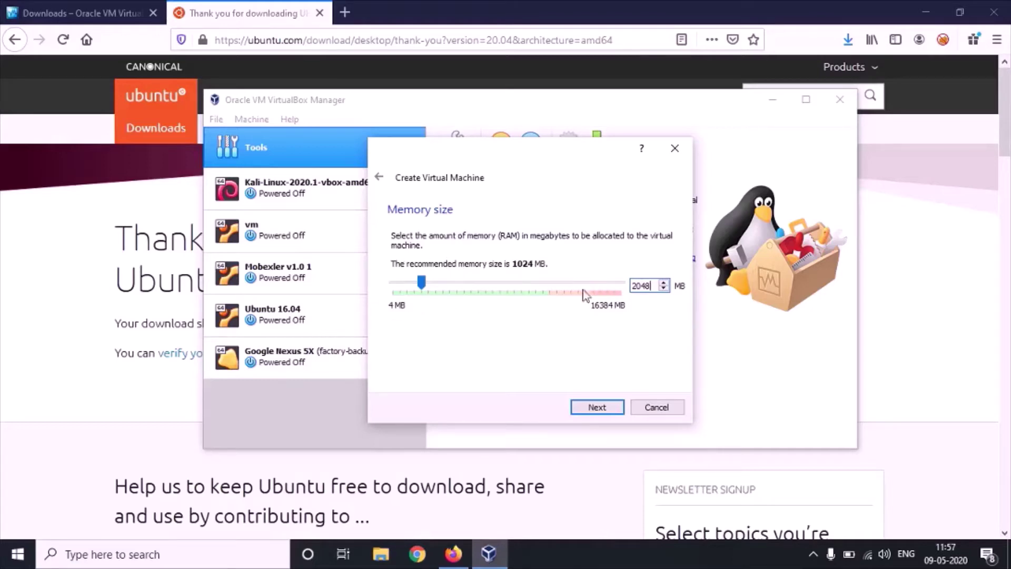
click(604, 415)
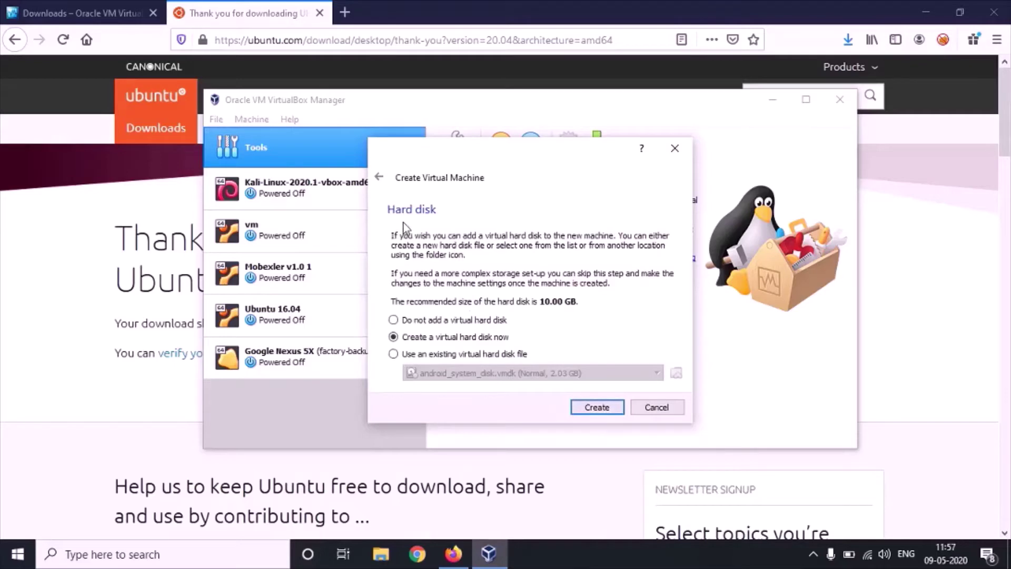
Step: Create a new virtual hard disk for HackBox as a VDI file with dynamically allocated storage
click(596, 408)
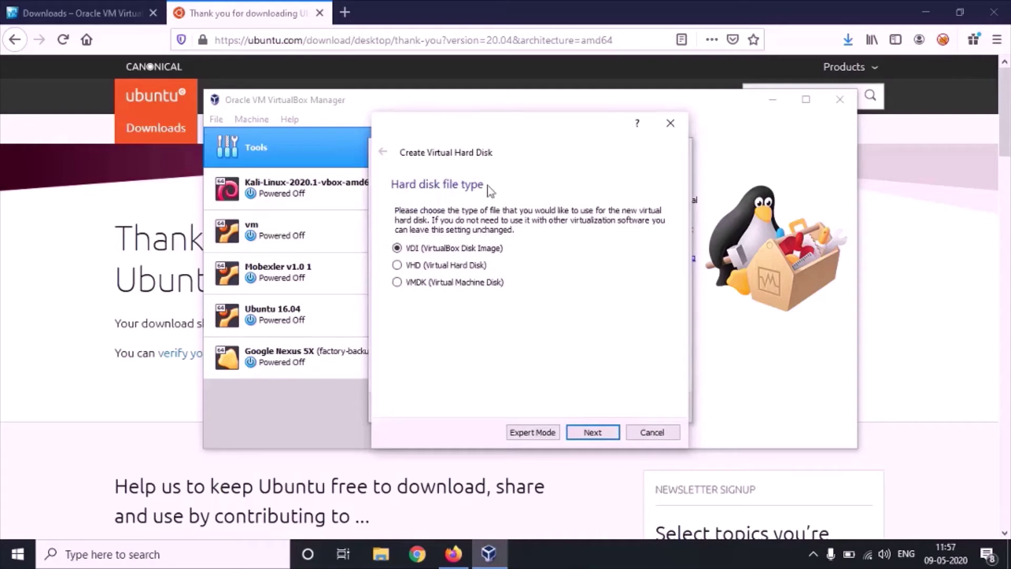
click(593, 434)
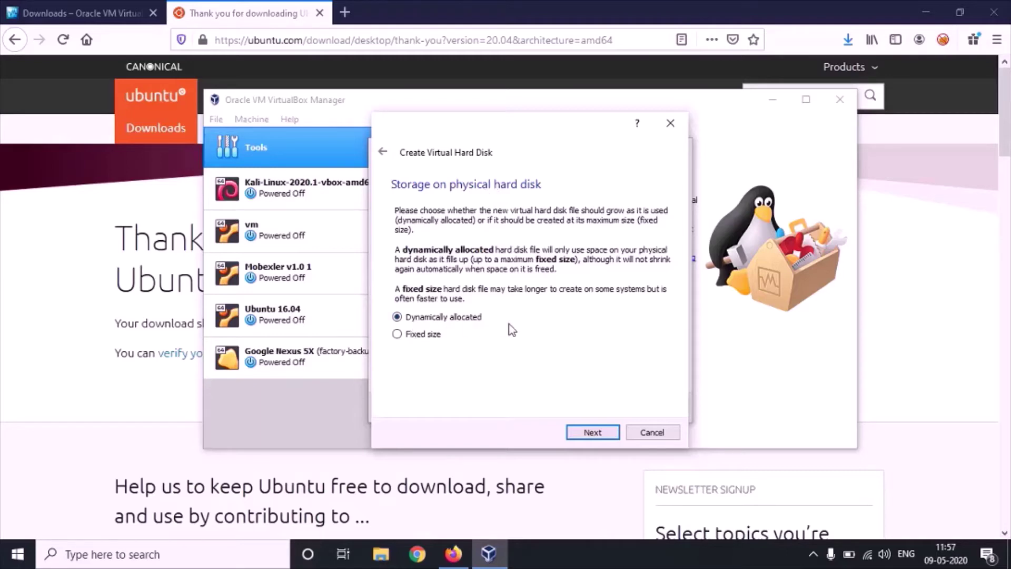
click(586, 435)
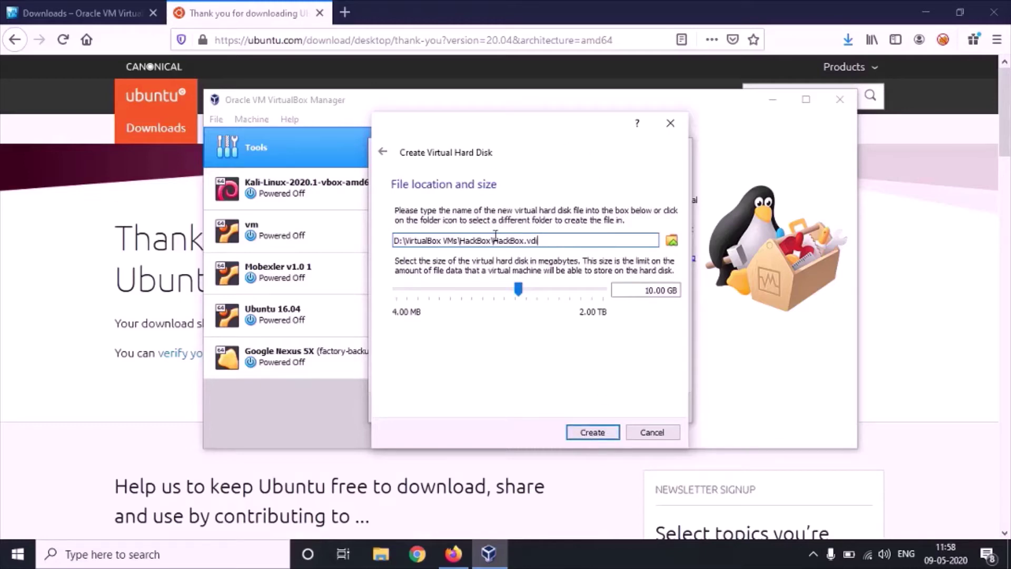
Step: Set the virtual hard disk's size to 40.00 GB and create the disk
click(634, 294)
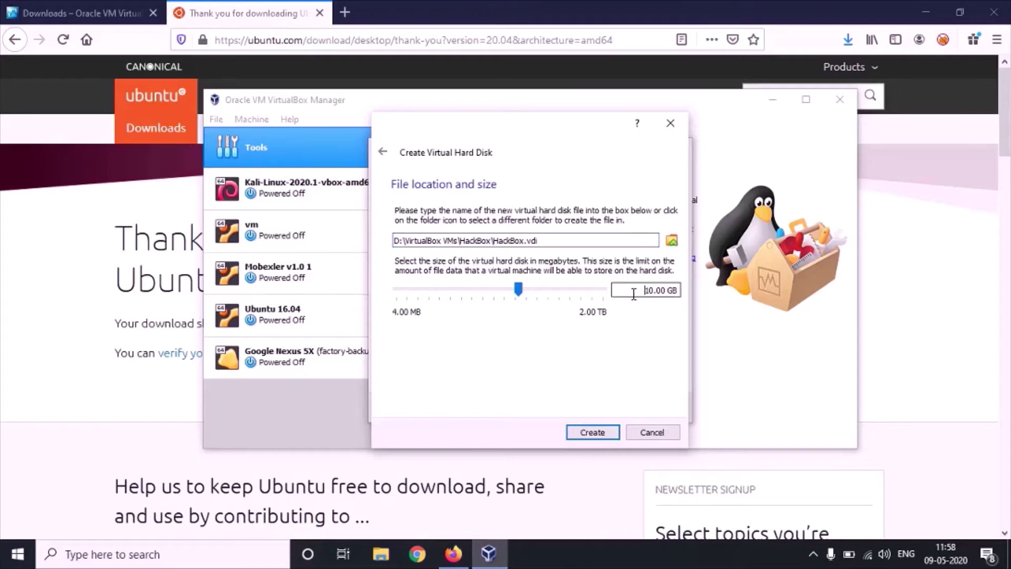
key(shift+Right)
text(4)
click(633, 294)
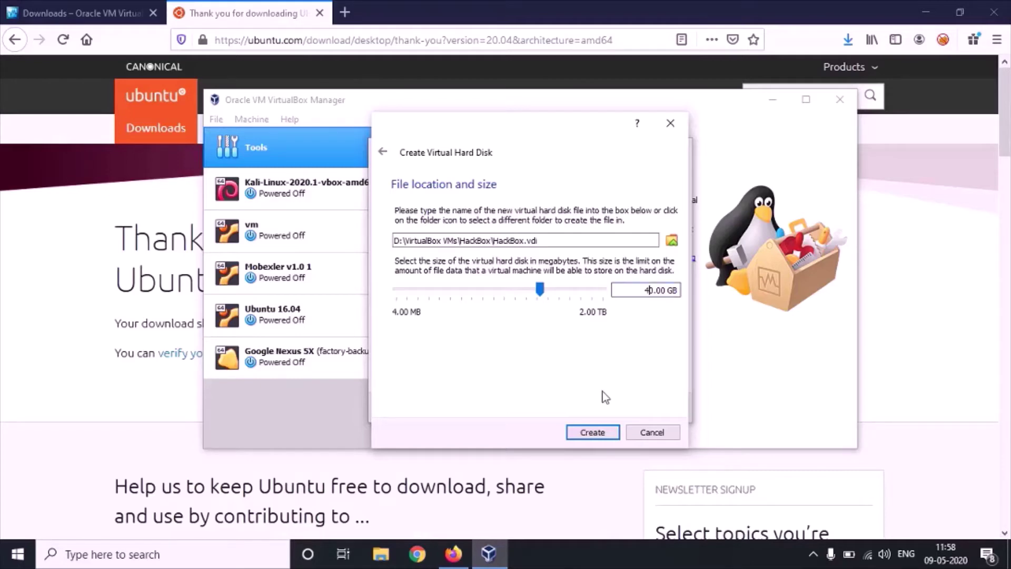
click(592, 432)
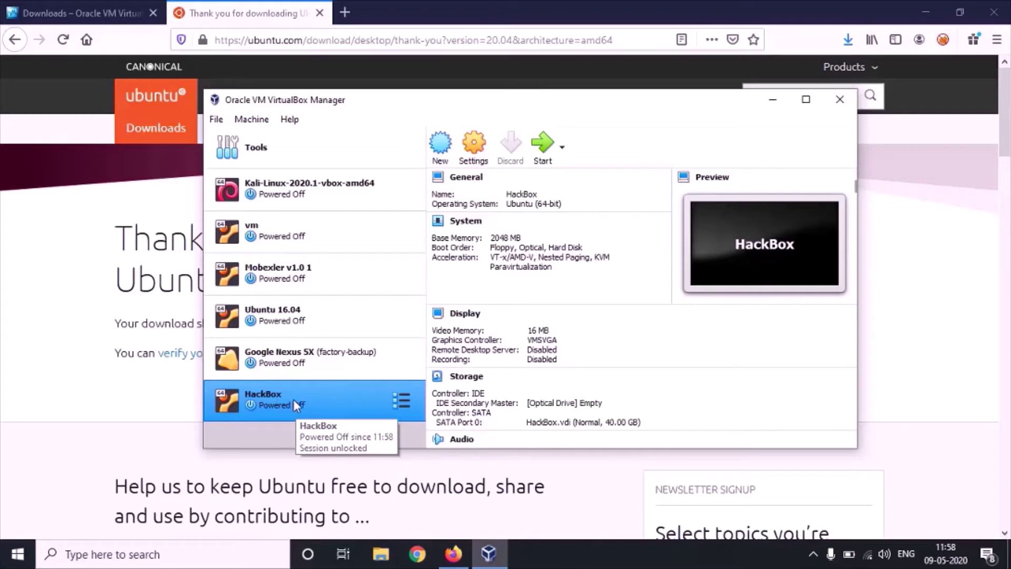
Step: In HackBox's general settings, set both Shared Clipboard and Drag'n'Drop to Bidirectional
click(474, 145)
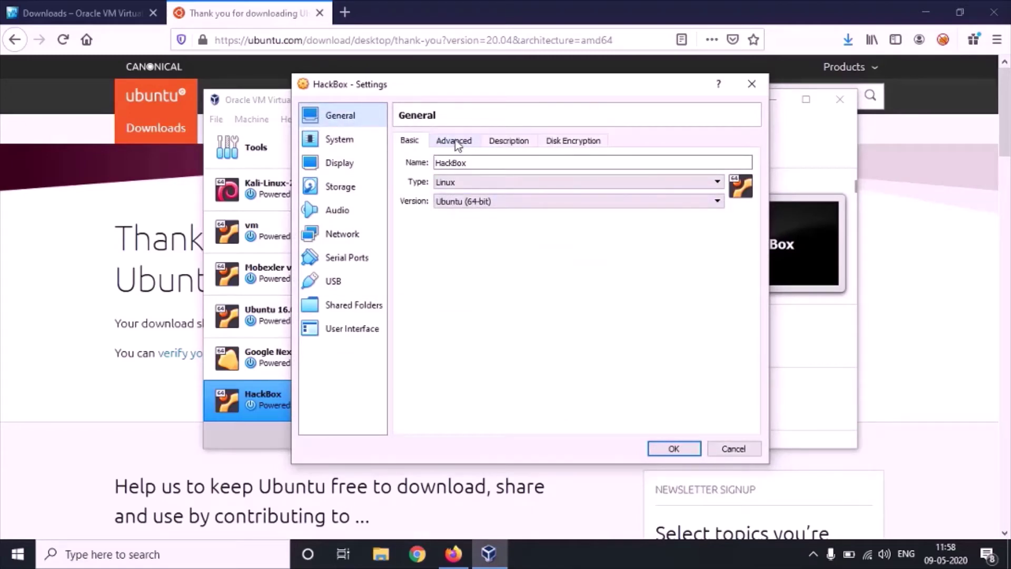
click(474, 164)
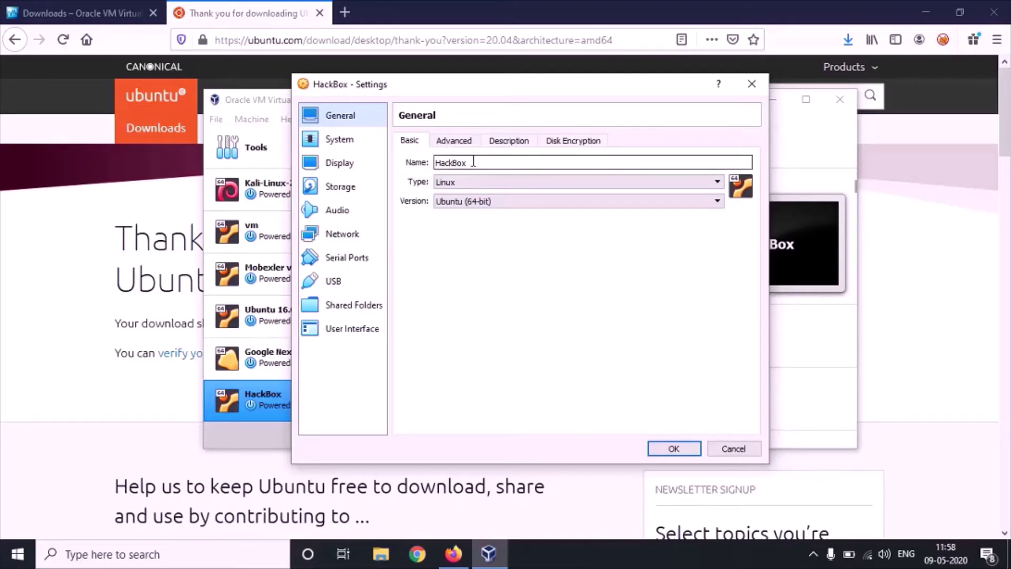
click(455, 141)
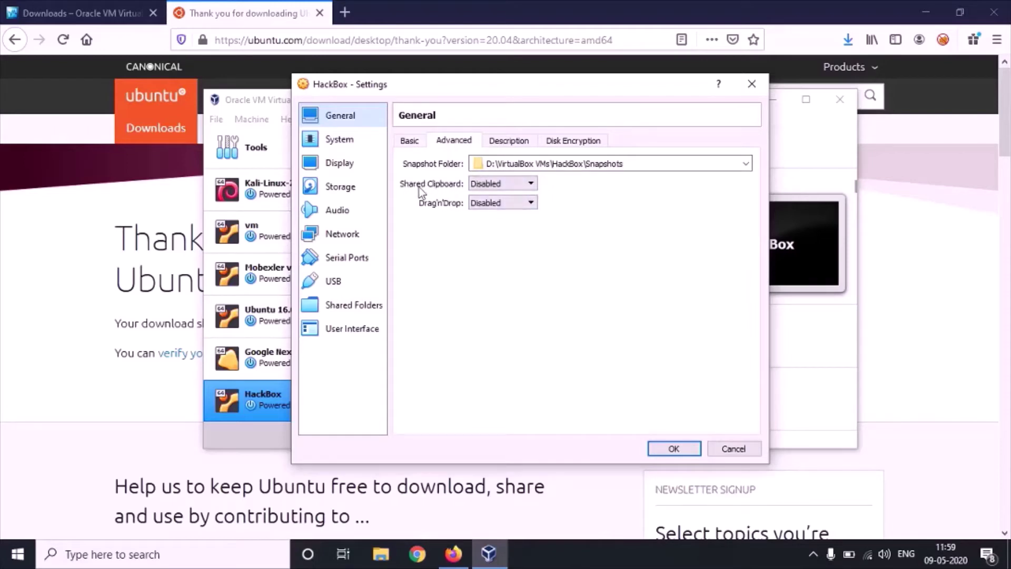
click(520, 187)
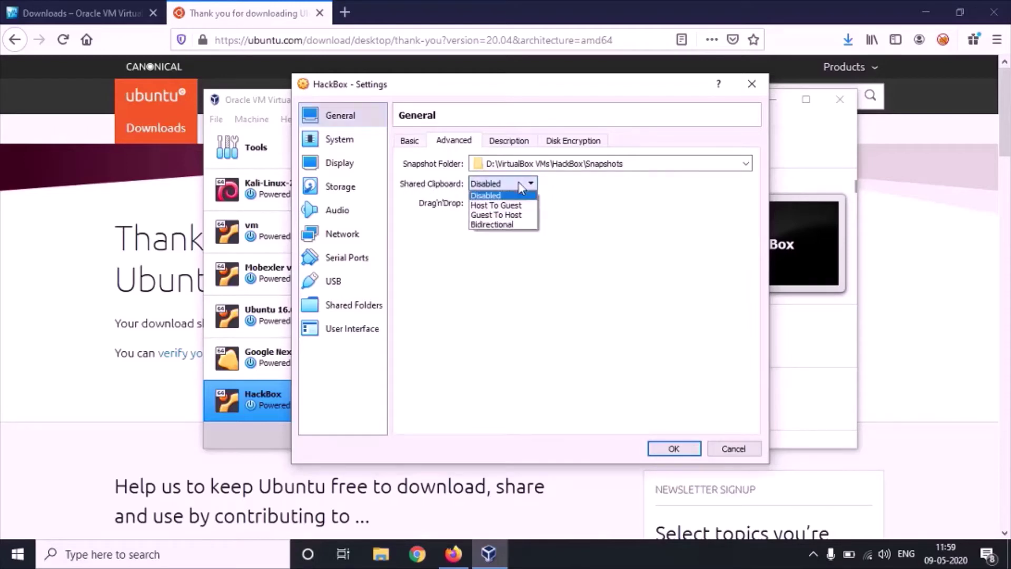
click(504, 226)
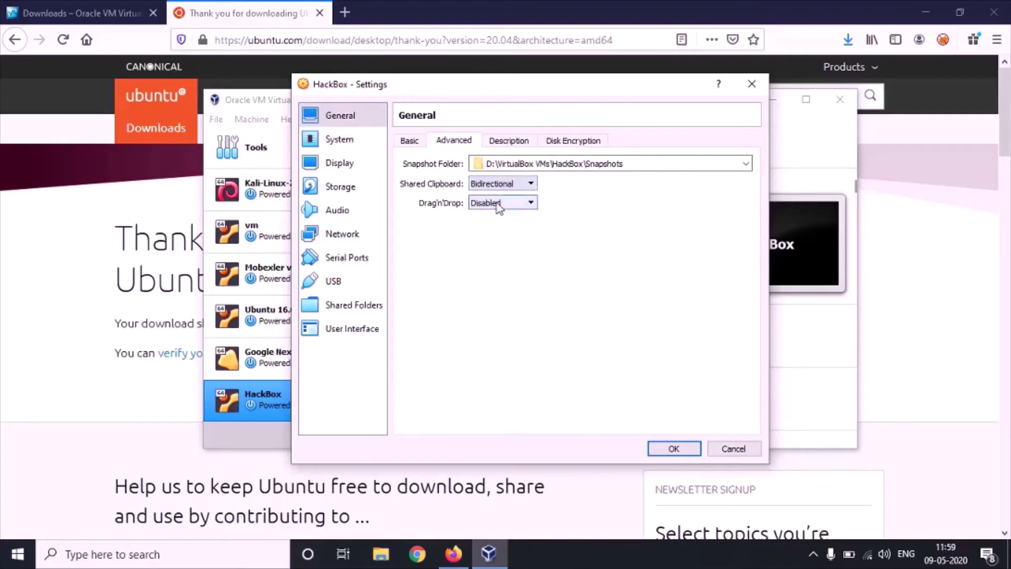
click(493, 204)
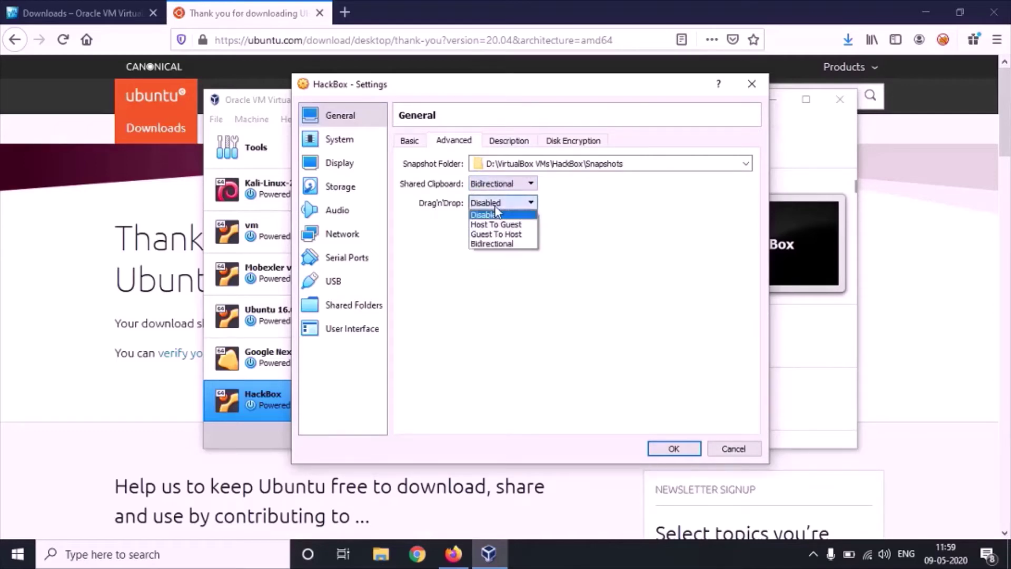
click(489, 244)
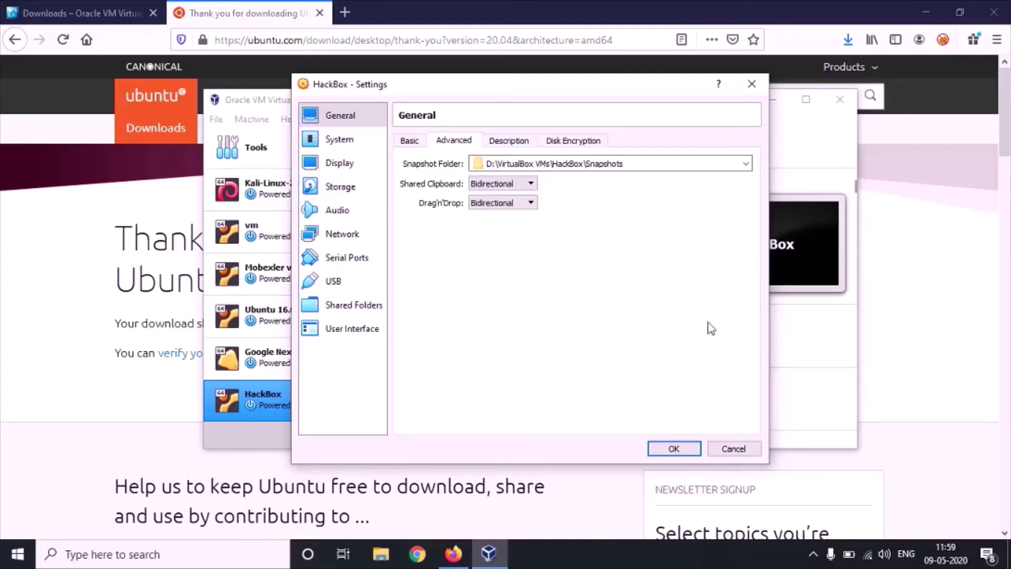
Step: Review HackBox's system processor and acceleration options, its screen, remote display and recording options, and its storage devices
click(341, 141)
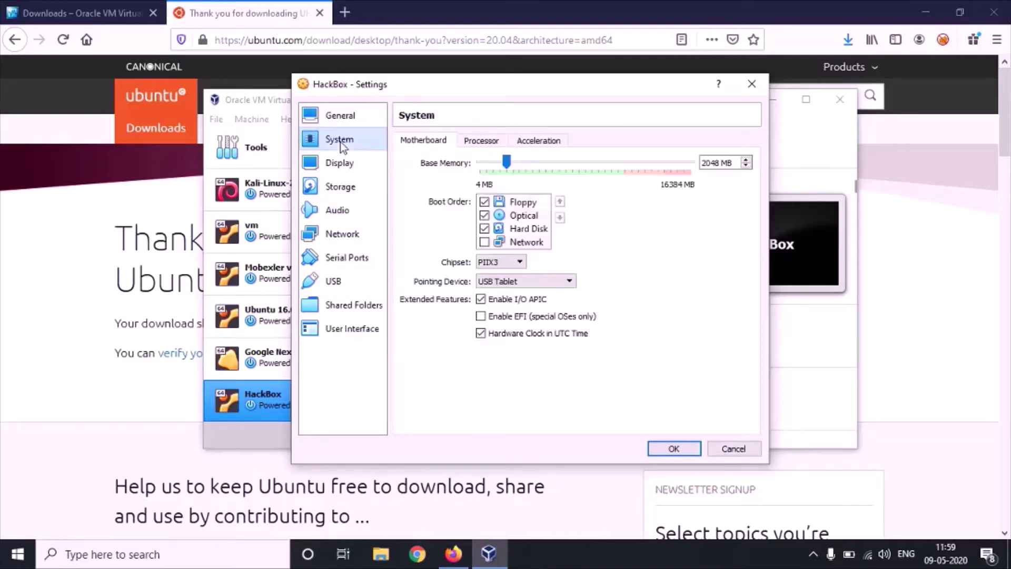
click(478, 141)
click(529, 141)
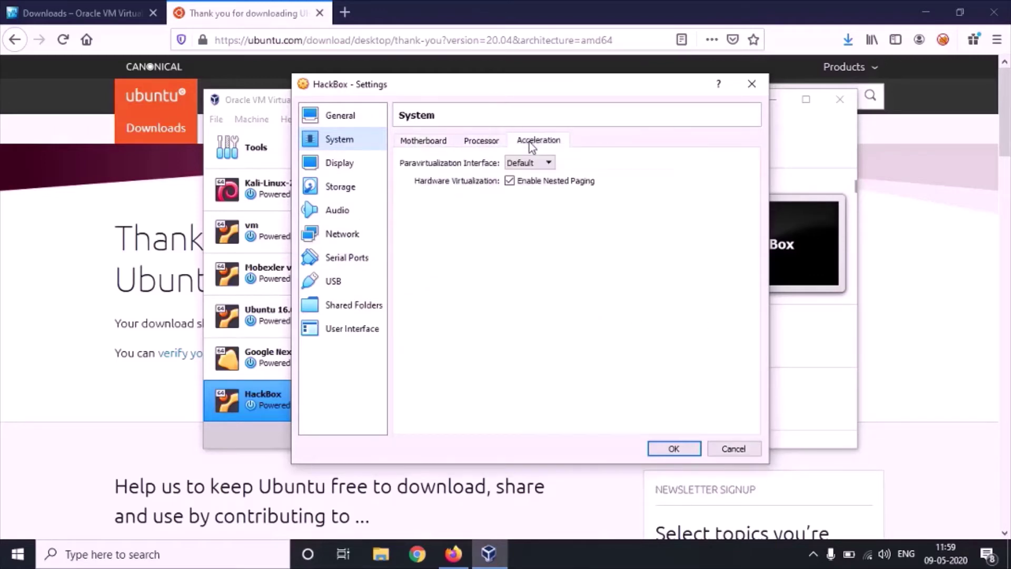
click(327, 165)
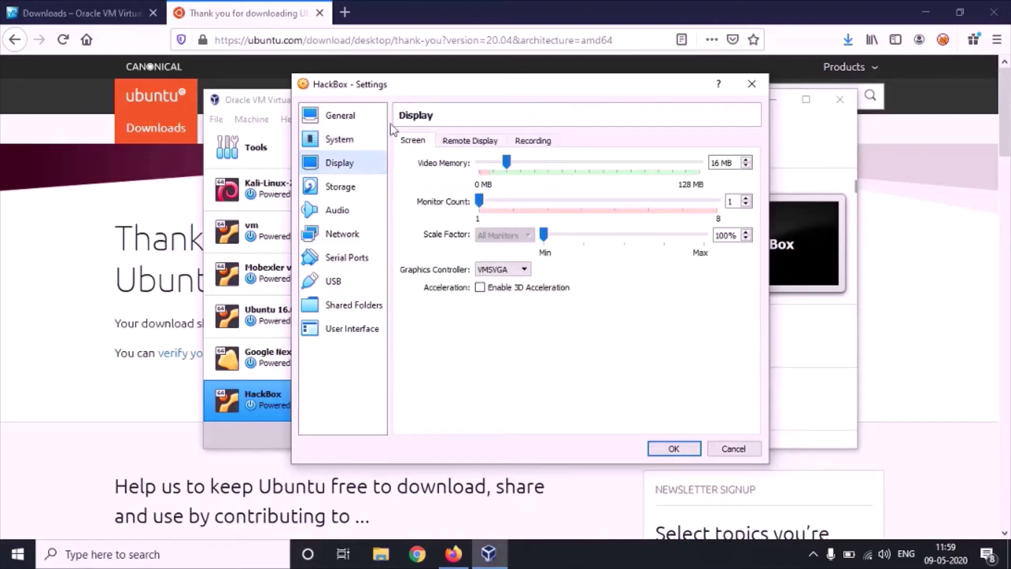
click(470, 142)
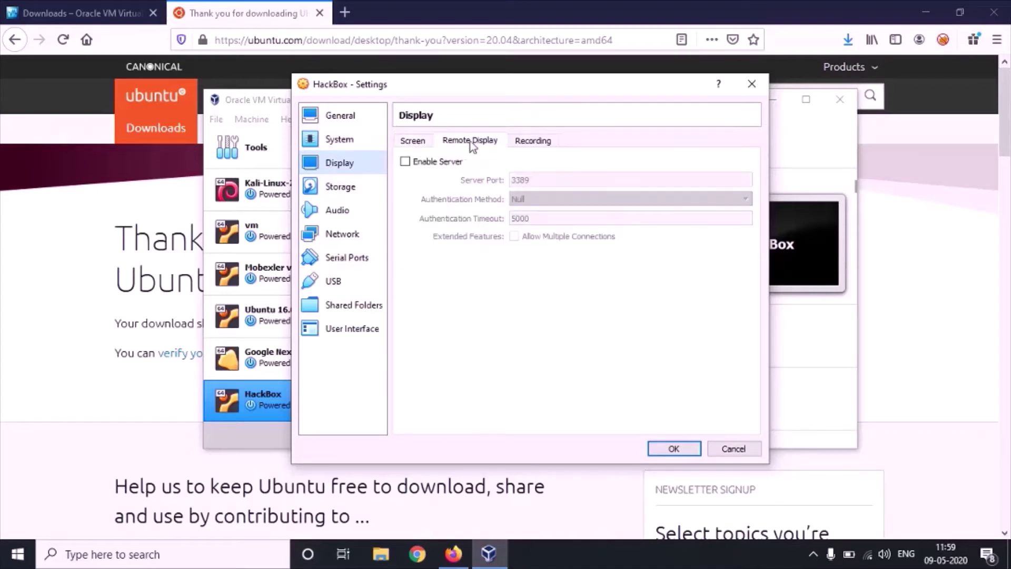
click(535, 142)
click(413, 142)
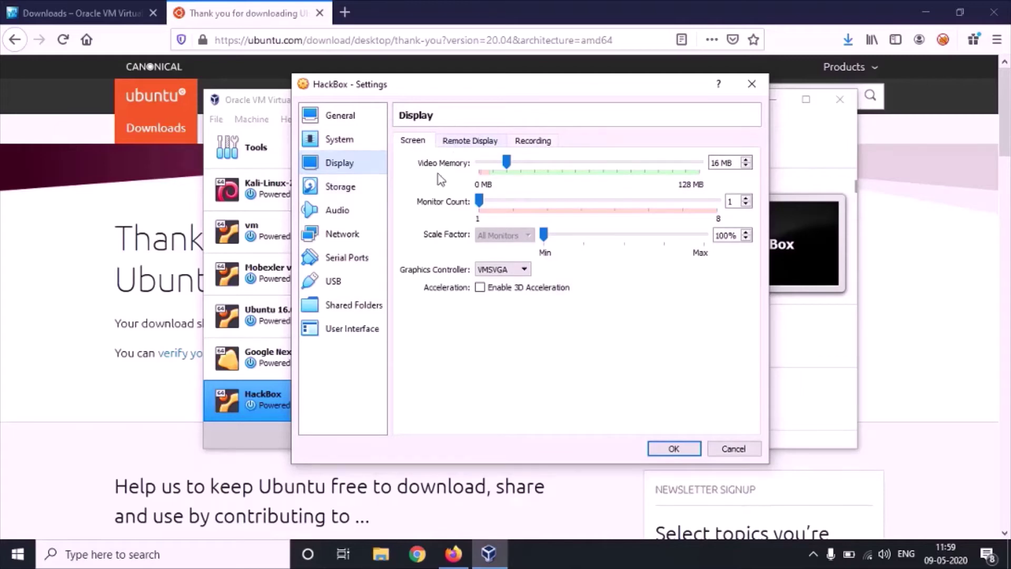
click(339, 190)
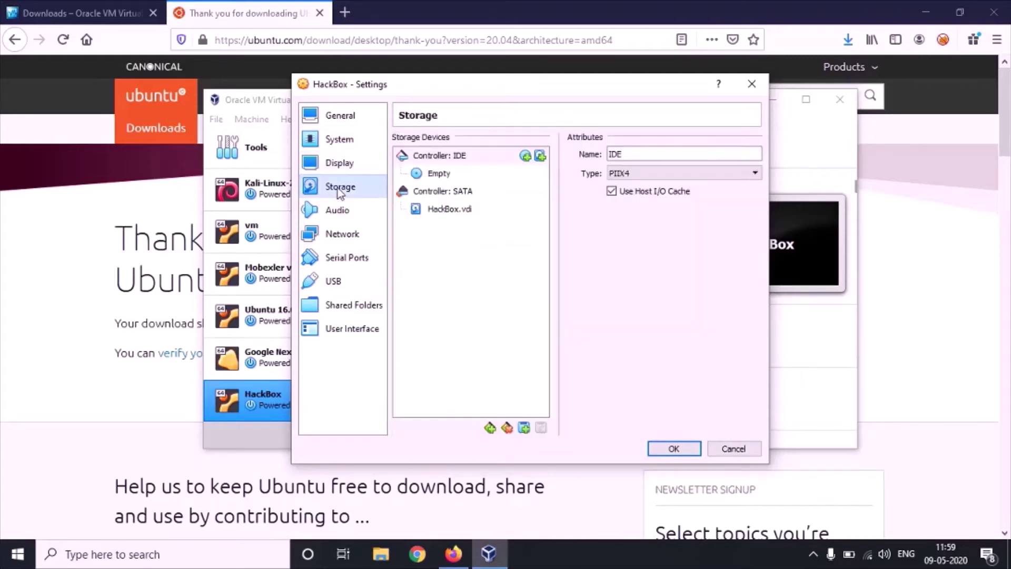
click(342, 162)
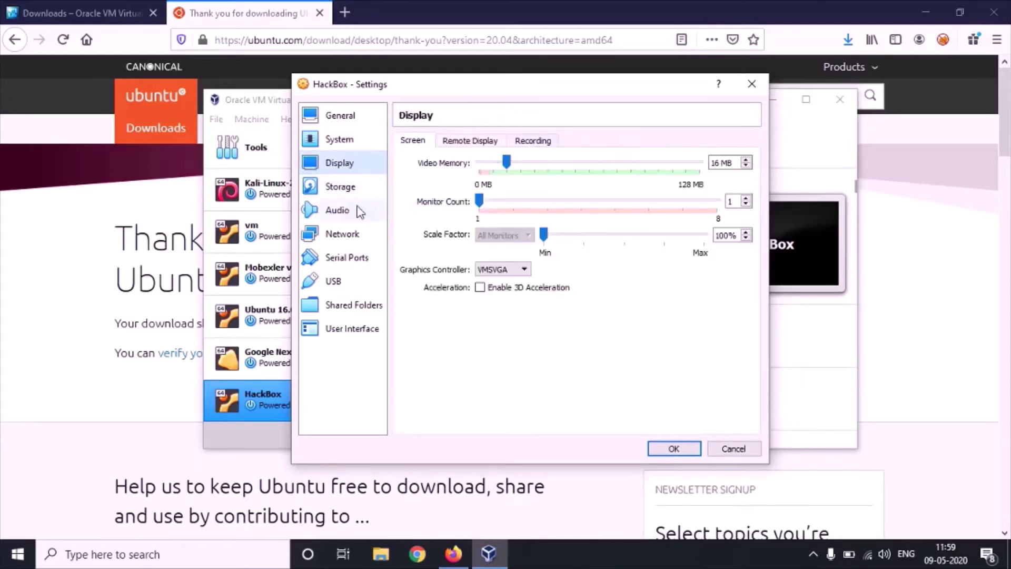
Step: Attach the ubuntu-20.04-desktop-amd64.iso image as an optical drive on HackBox's IDE controller
click(353, 186)
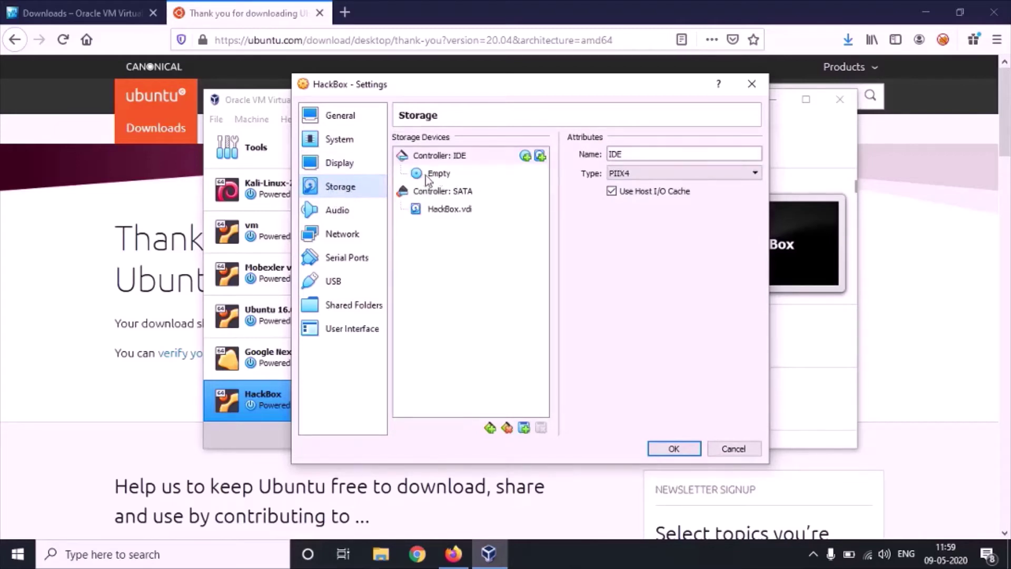
click(527, 157)
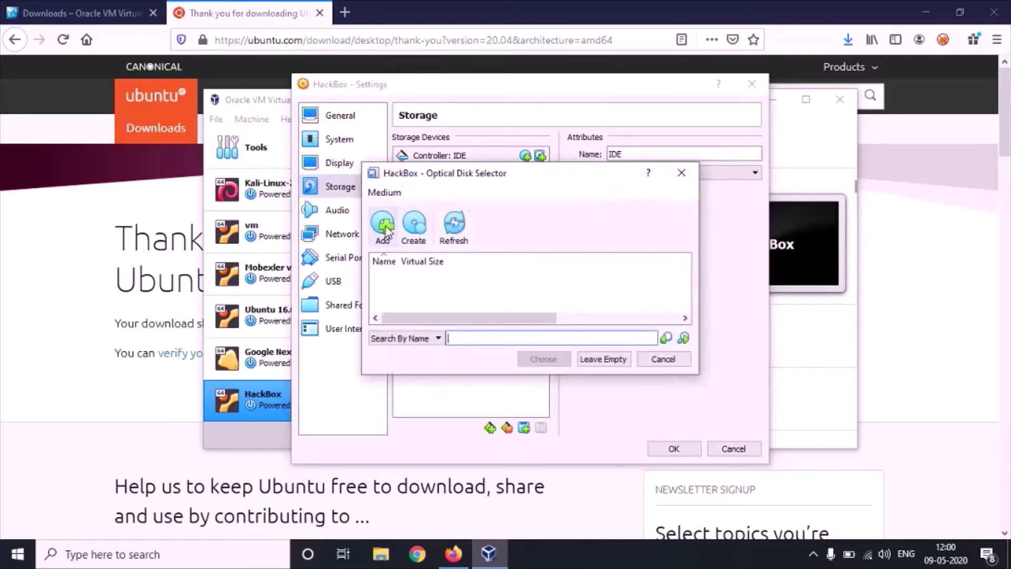
click(384, 228)
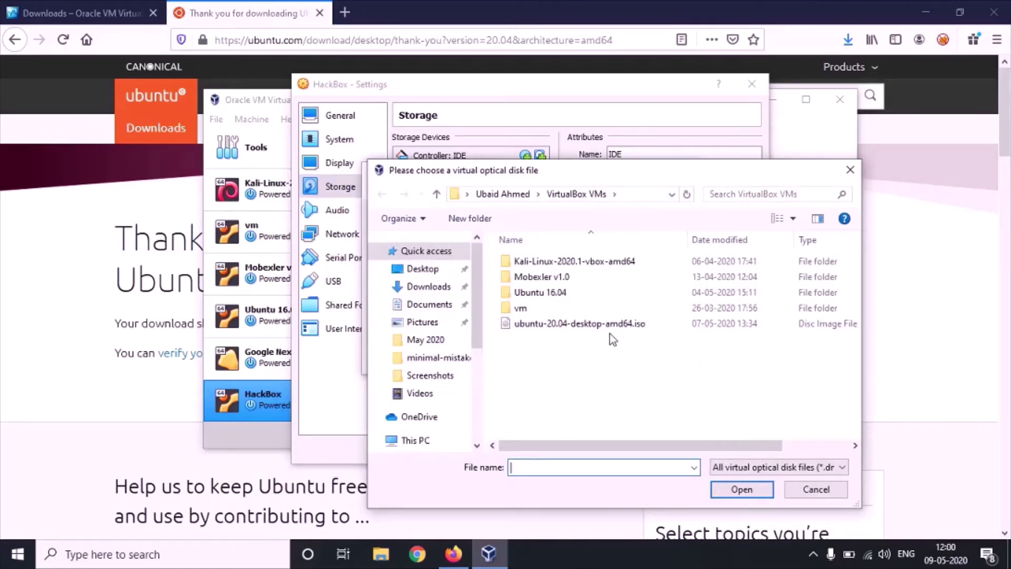
click(529, 328)
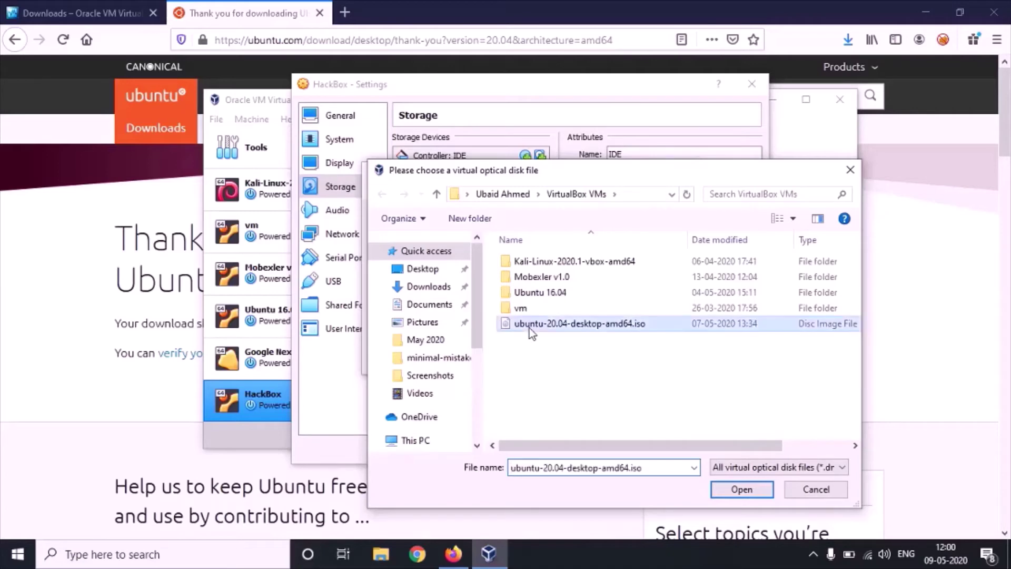
click(728, 490)
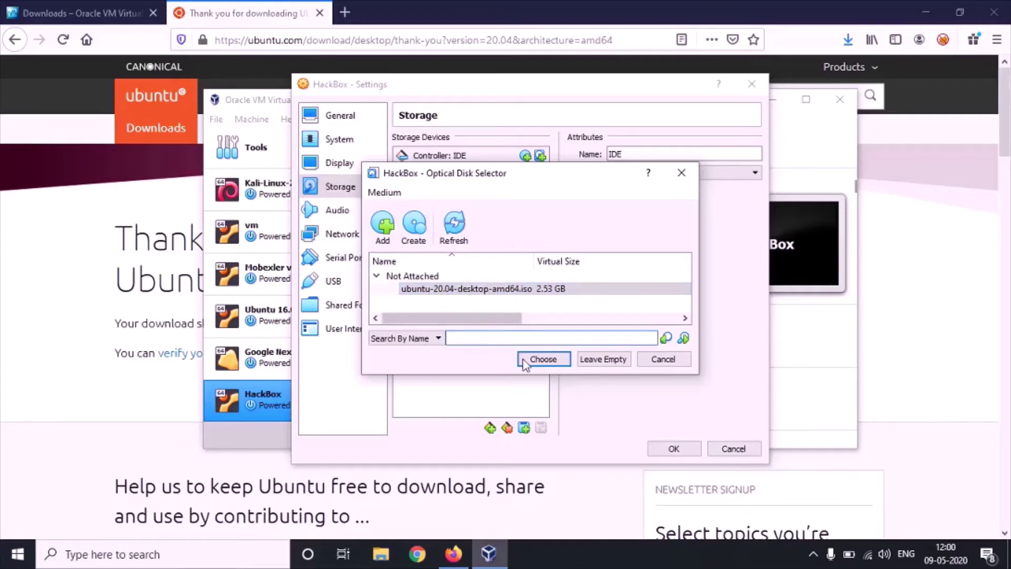
click(552, 362)
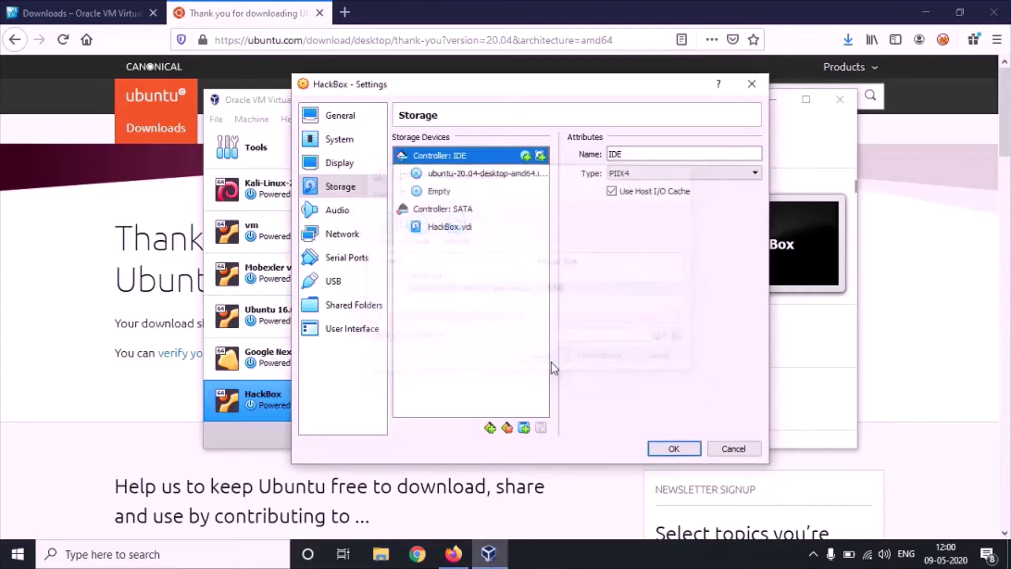
Step: Remove the empty optical drive from the IDE controller and save HackBox's settings
click(449, 175)
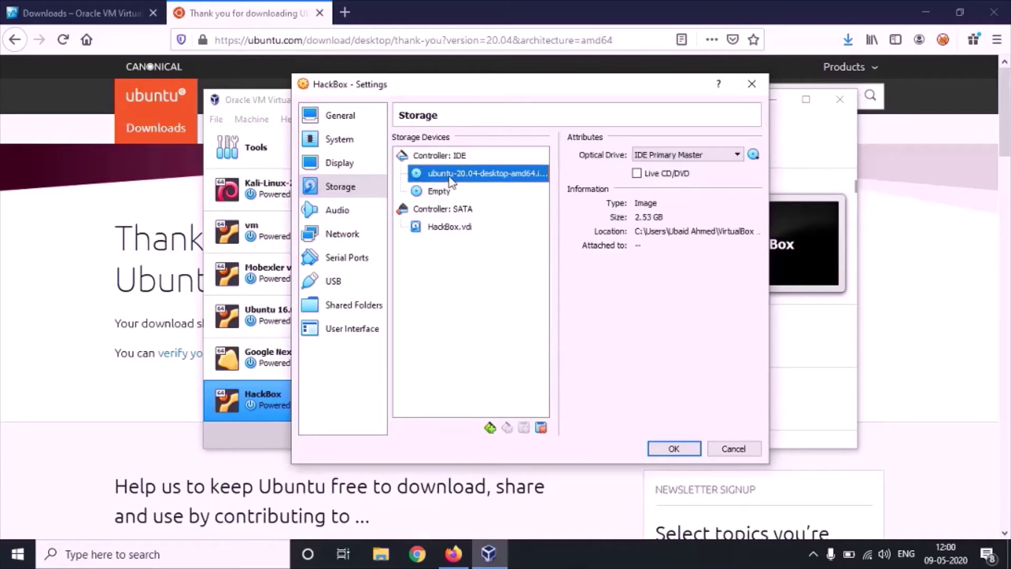
click(440, 193)
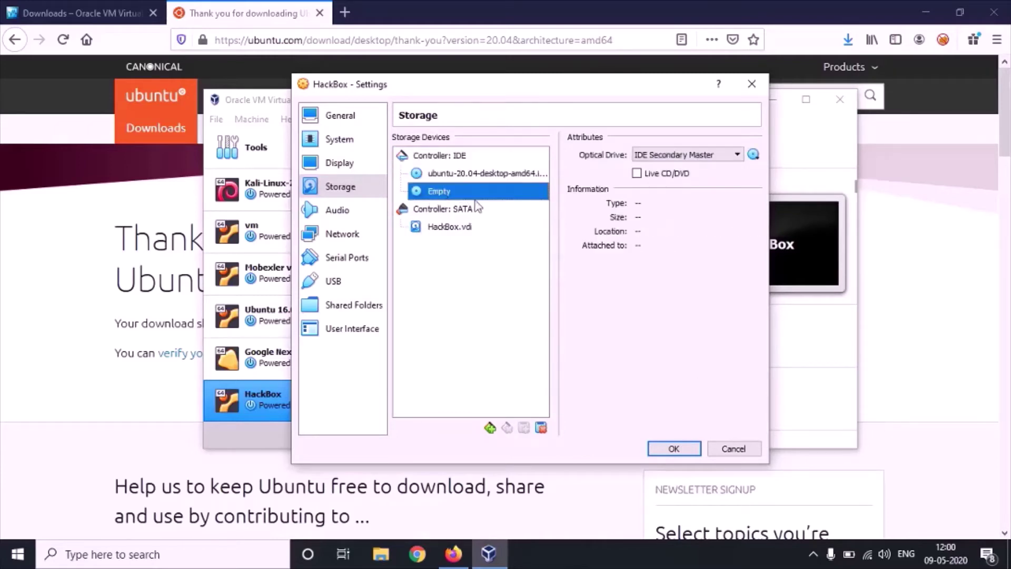
click(543, 428)
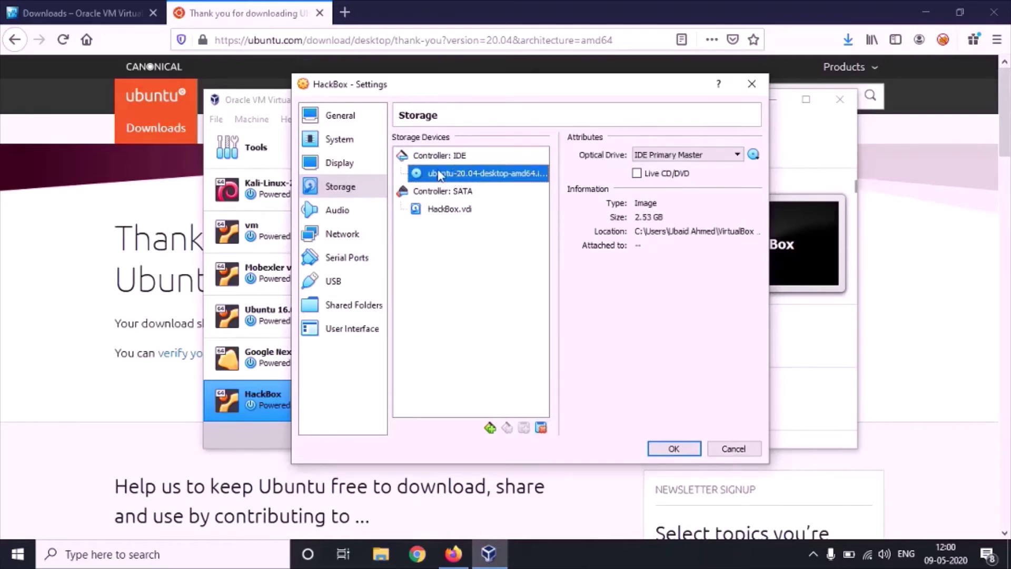
click(671, 452)
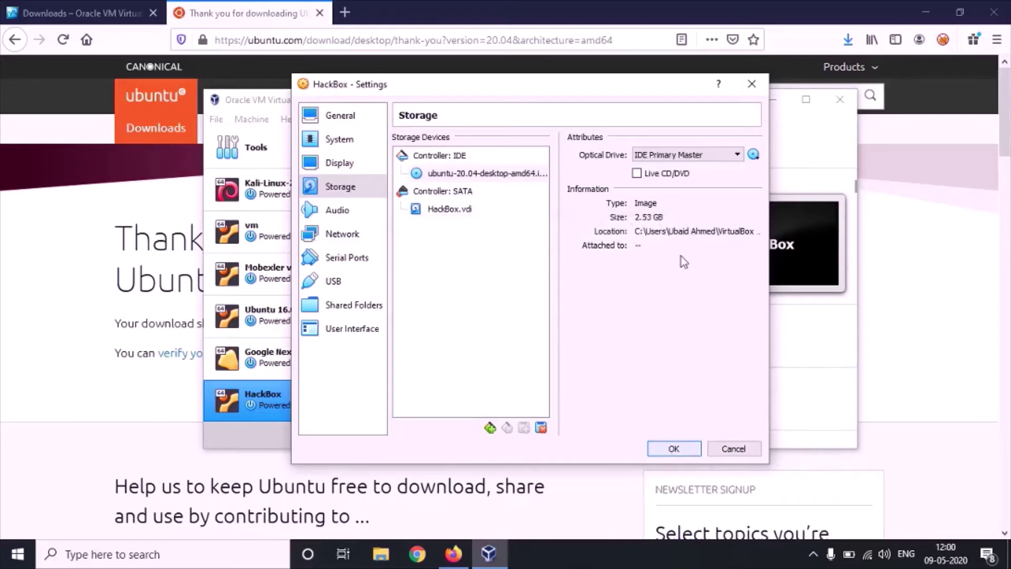
click(673, 448)
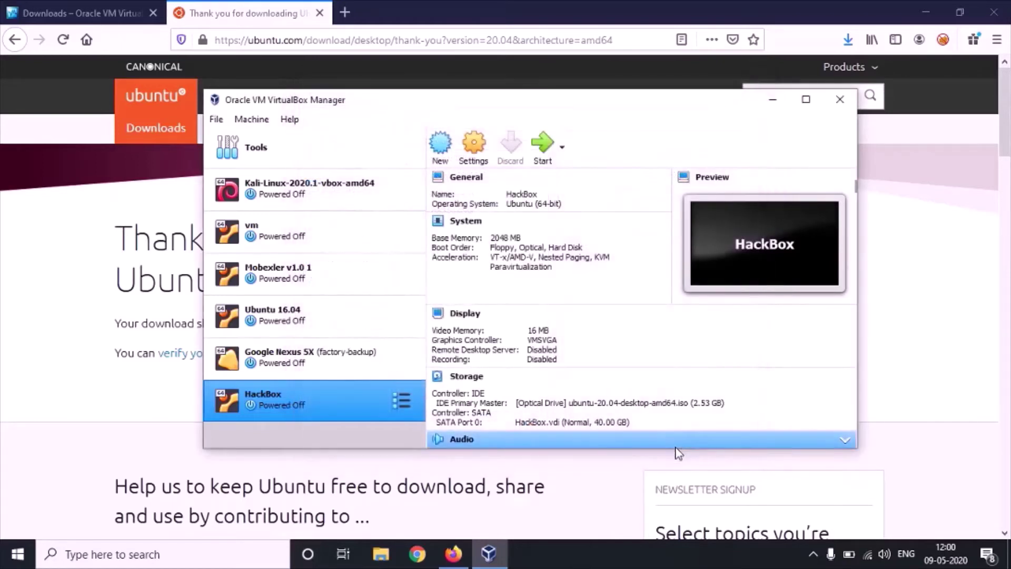
Step: Start the HackBox virtual machine and dismiss the keyboard capture and mouse pointer integration notices
click(548, 145)
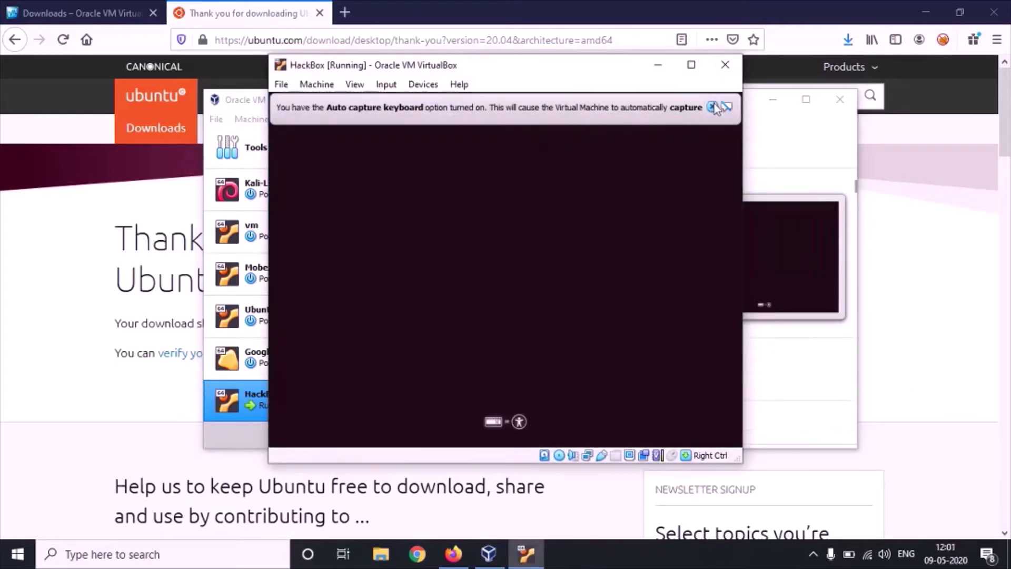
click(713, 107)
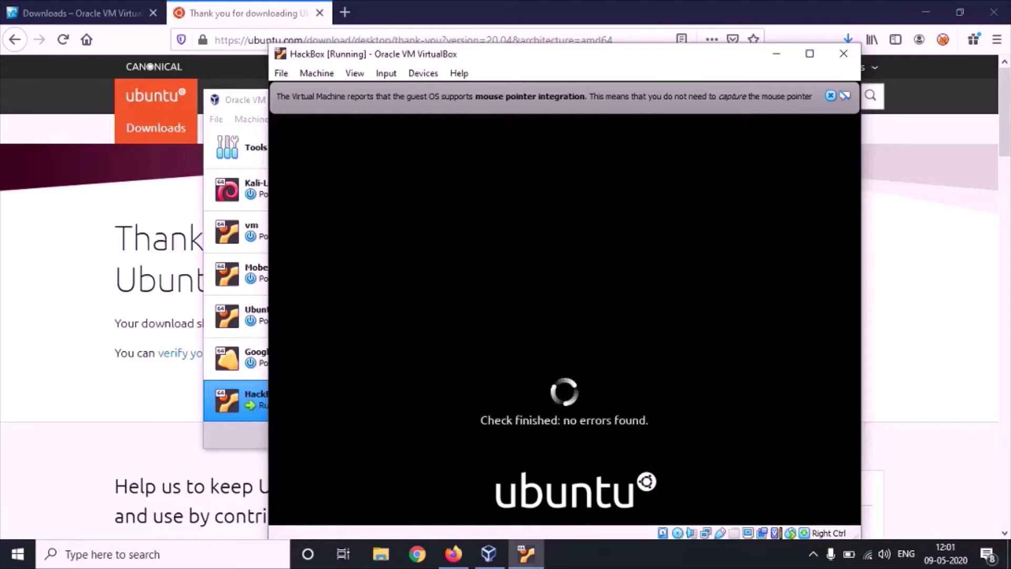
click(831, 95)
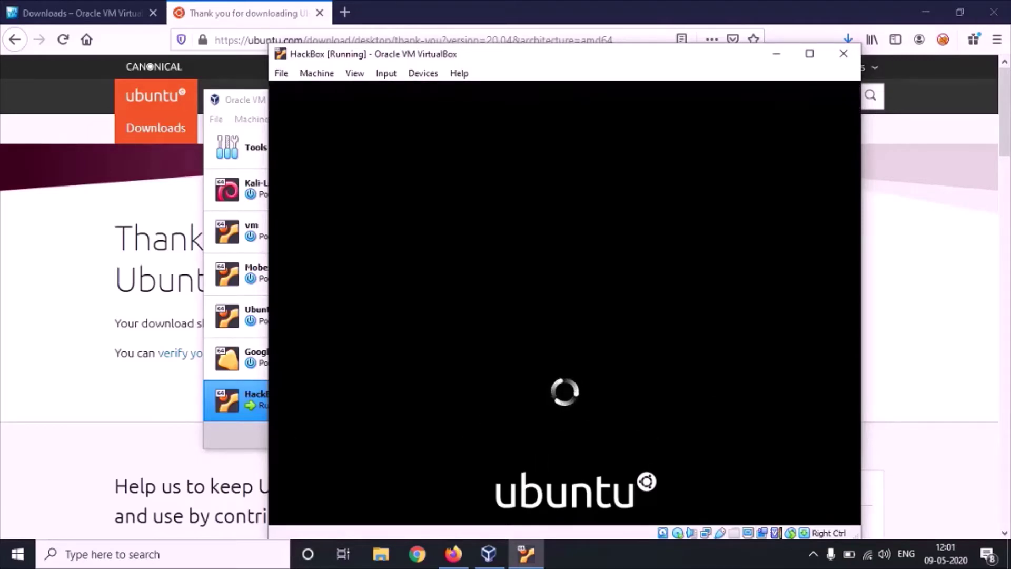
Step: Close the browser with both its tabs, minimize the VirtualBox Manager, and move the HackBox window higher on the desktop
click(1006, 14)
click(1006, 15)
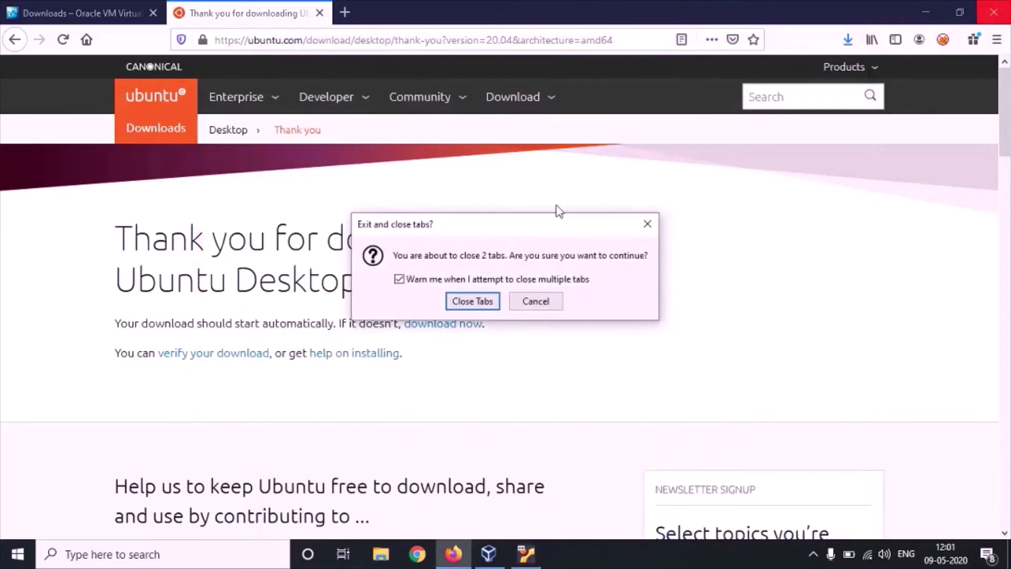
click(478, 308)
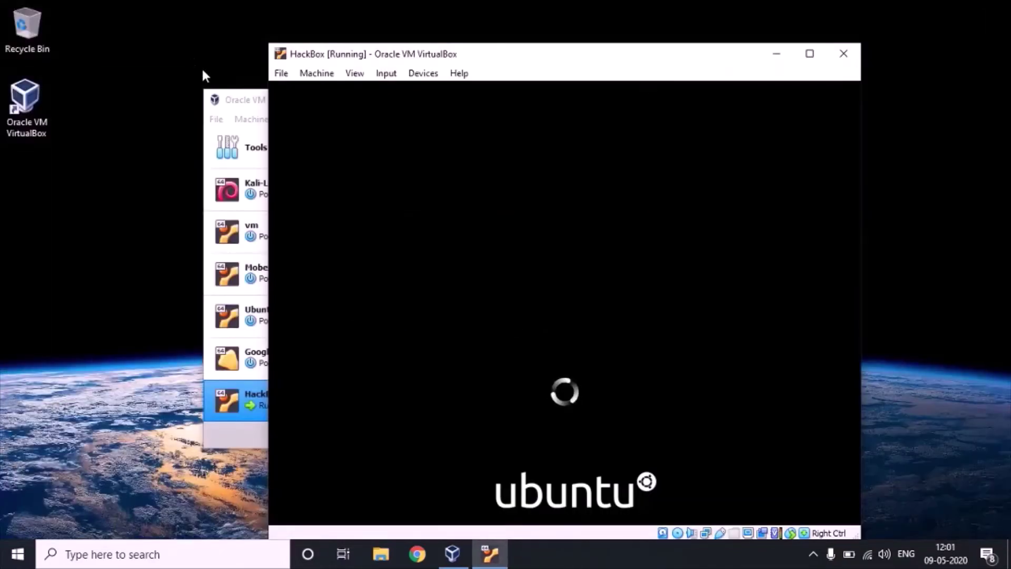
click(233, 100)
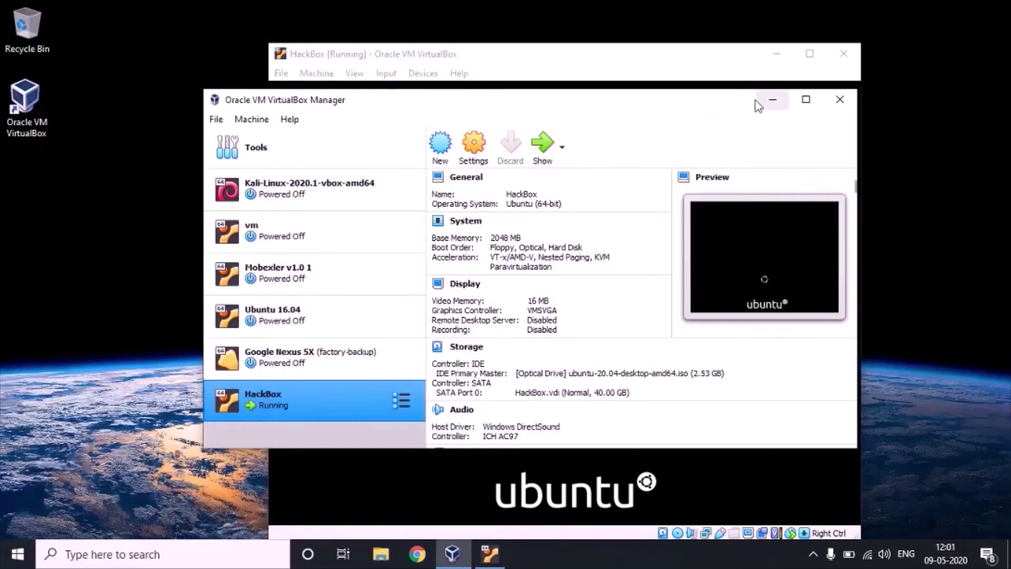
click(773, 100)
drag(597, 59, 581, 25)
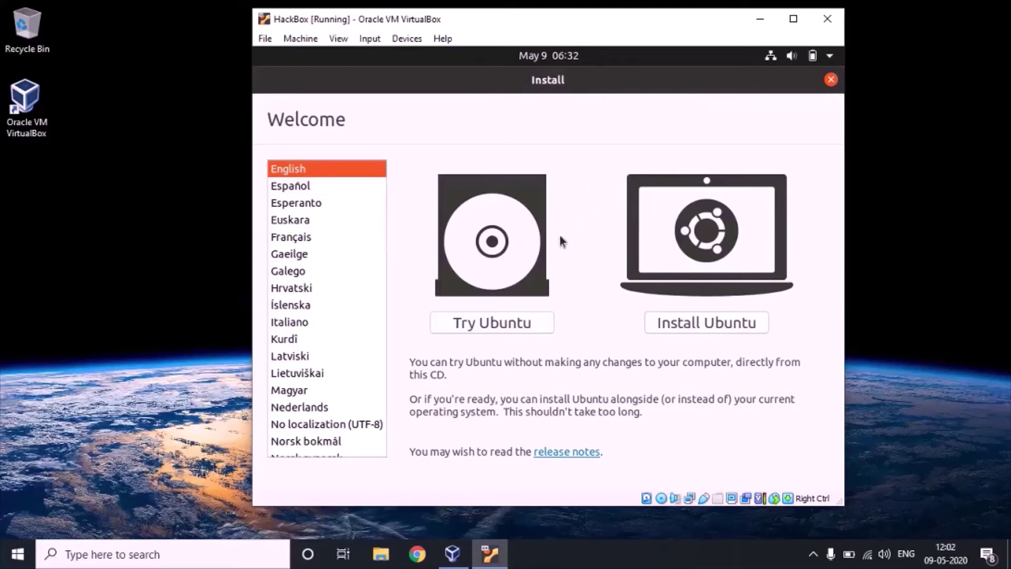
Step: Start installing Ubuntu in English with the English (US) keyboard, choosing a normal installation with updates downloaded during installation
click(716, 321)
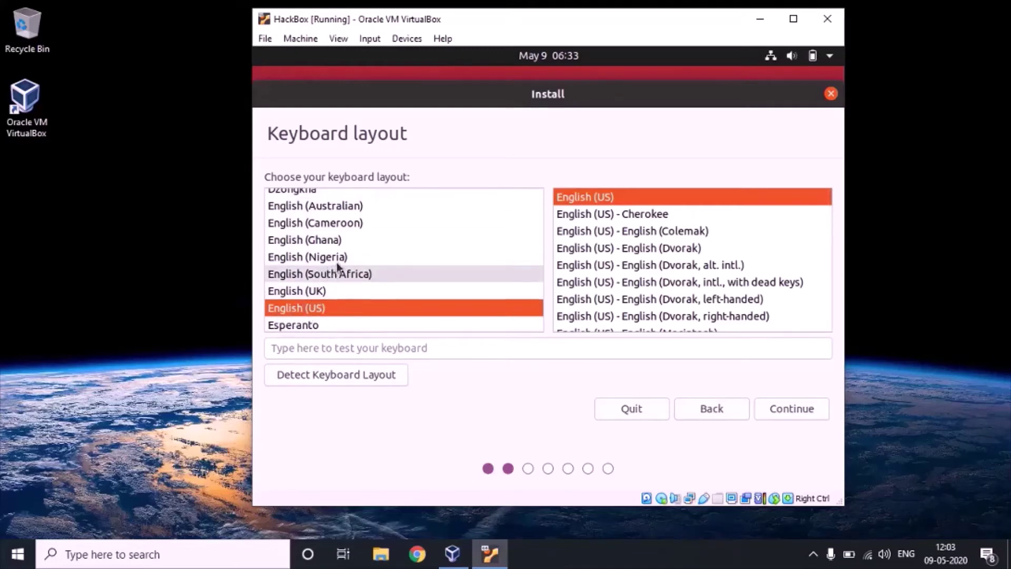
click(795, 410)
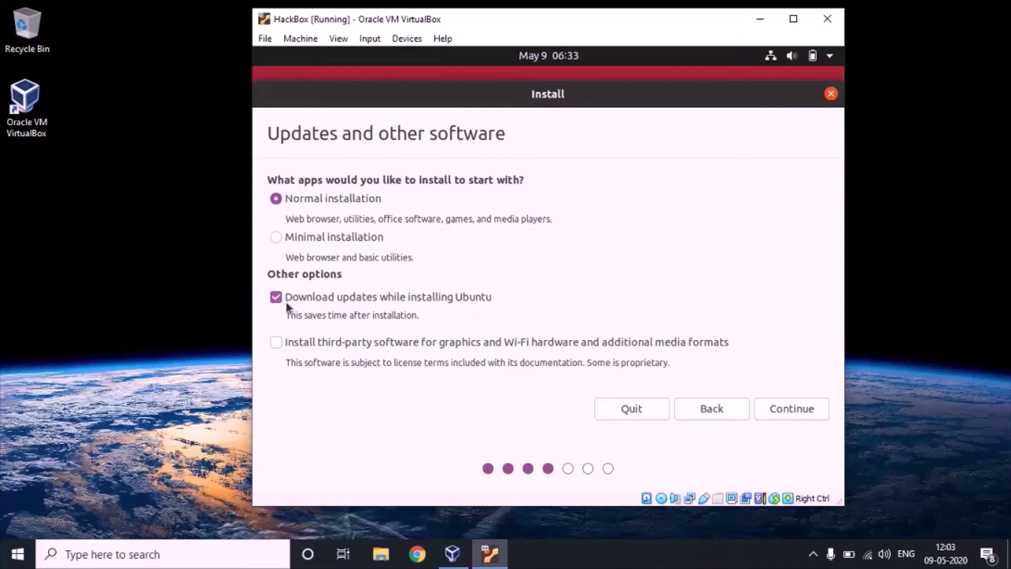
click(785, 410)
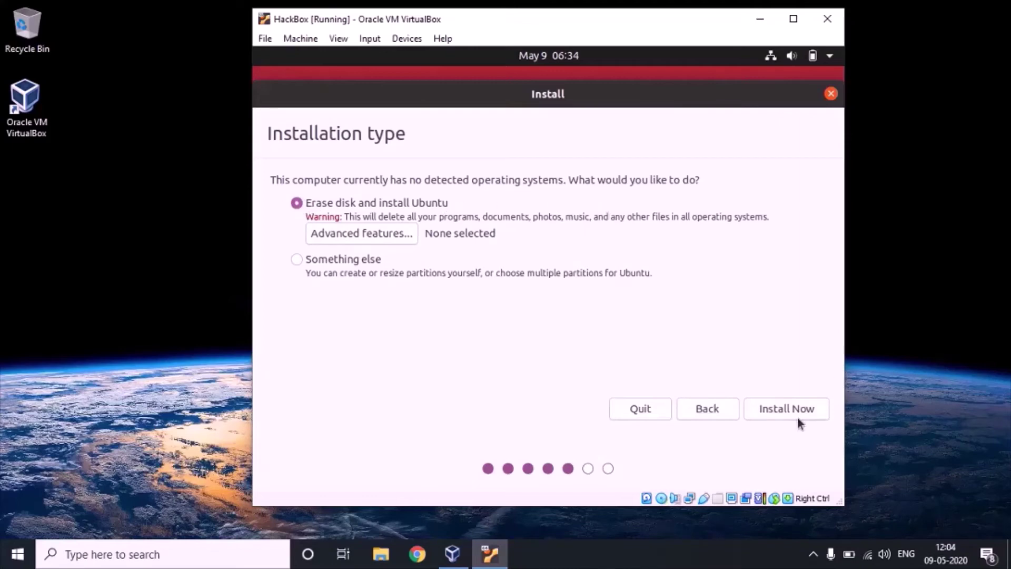
Step: Choose to erase the disk and install Ubuntu, write the changes to disk, and accept Kolkata as the location
click(776, 410)
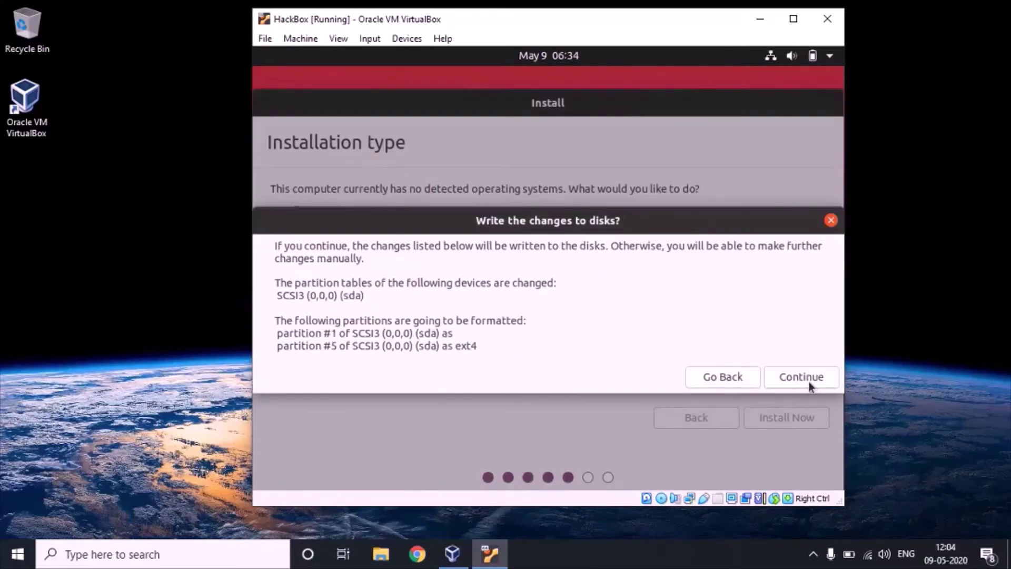
click(808, 384)
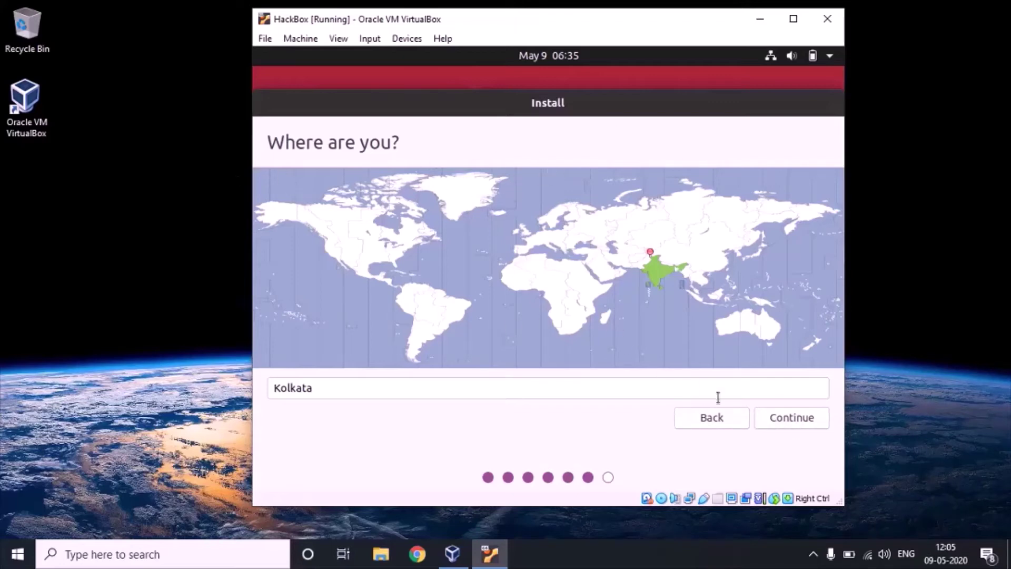
click(797, 417)
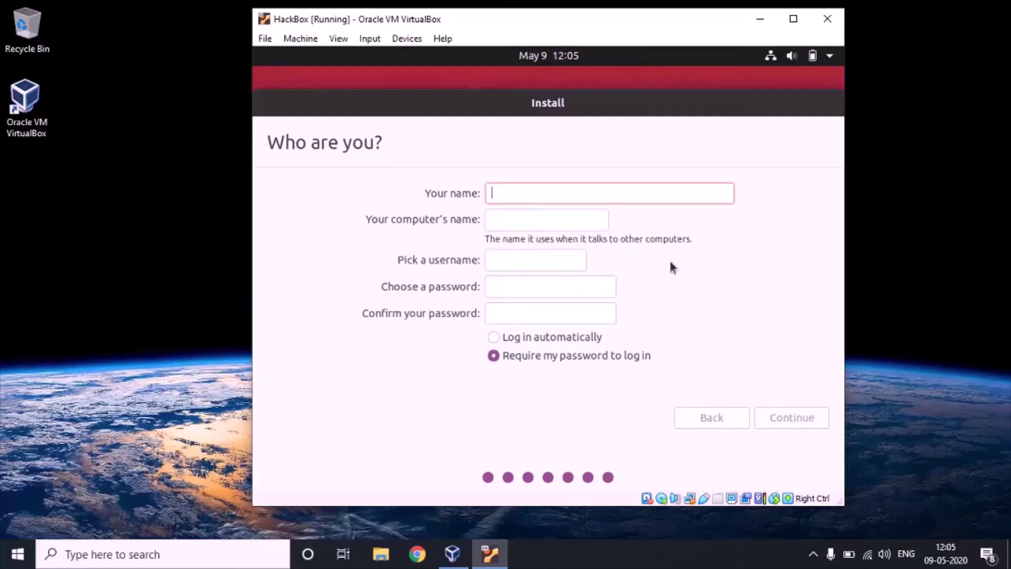
Step: Enter Hackbox as the user's display name and shorten the computer's name to hackbox
text(Hack)
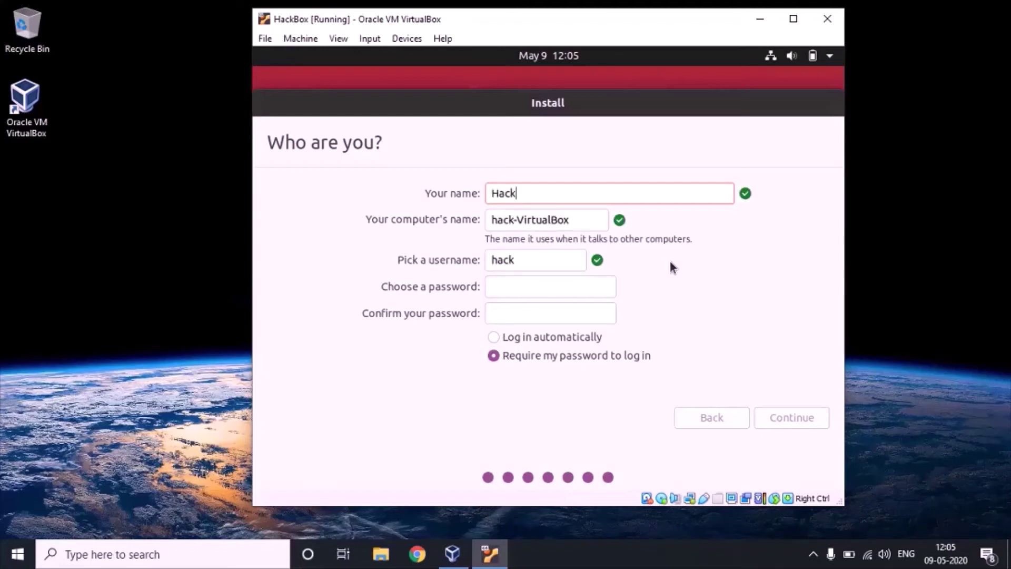
text(b)
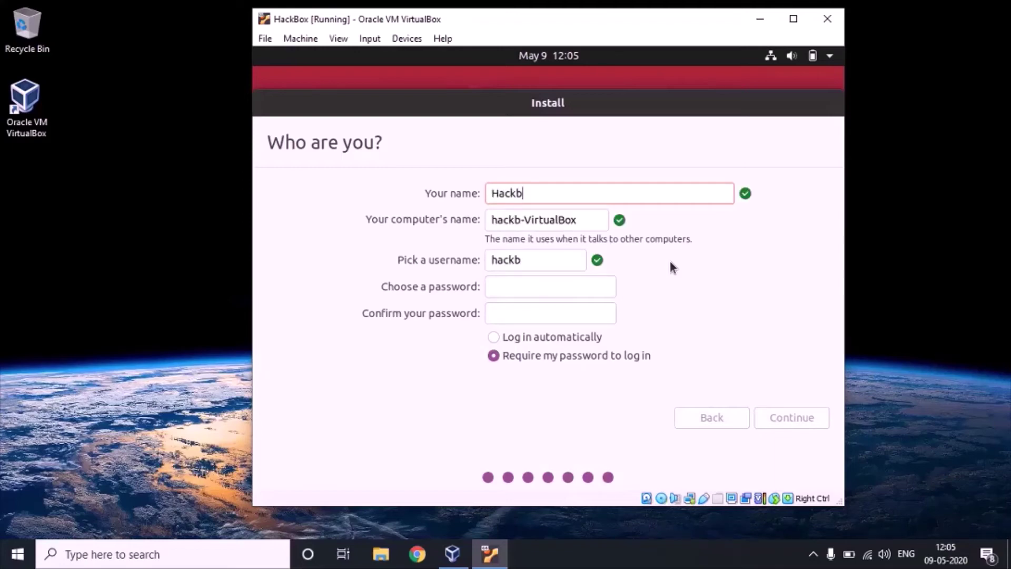
text(ox)
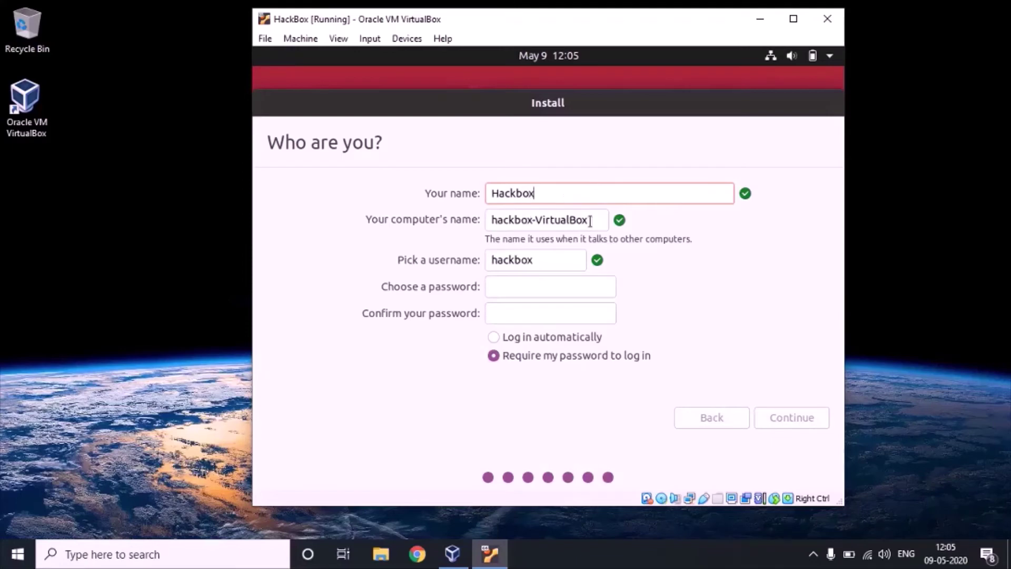
click(591, 221)
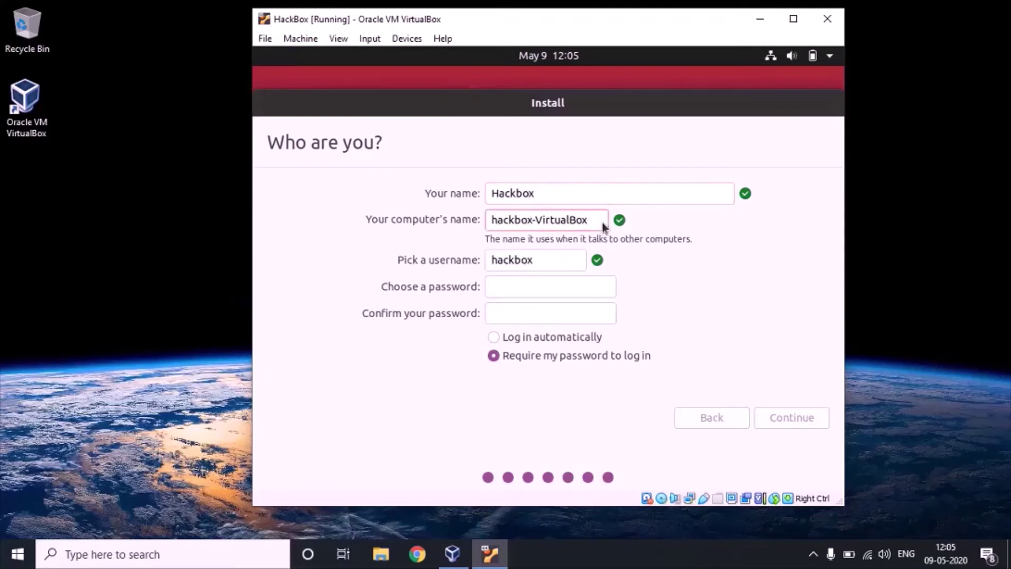
key(BackSpace)
key(BackSpace)
key(BackSpace)
key(BackSpace)
key(BackSpace)
key(BackSpace)
key(BackSpace)
key(BackSpace)
key(BackSpace)
key(BackSpace)
key(BackSpace)
Step: Set the username to hacker, enter and confirm the account password, and continue with the installation
click(538, 262)
double_click(538, 261)
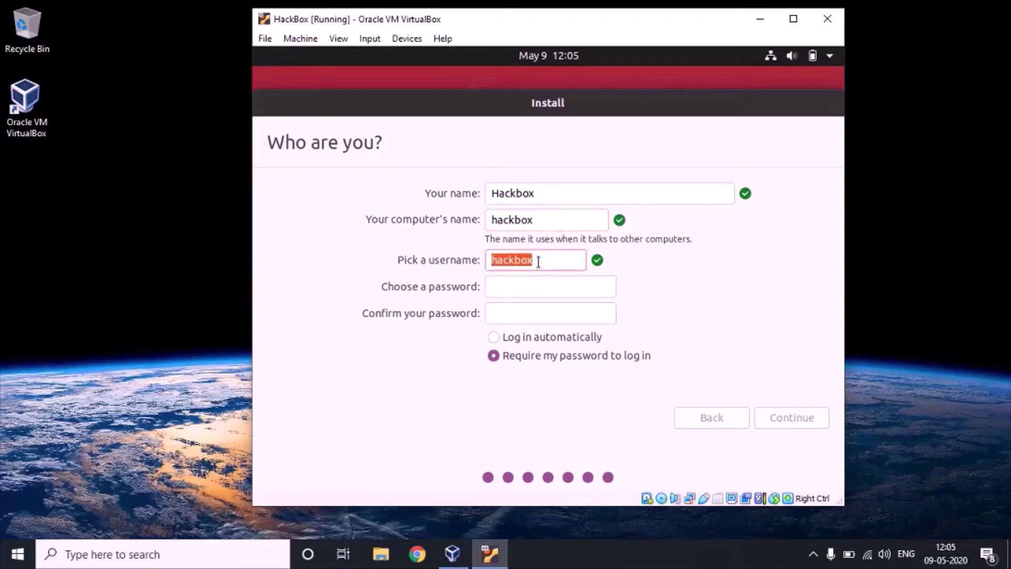
text(hacker)
click(523, 291)
text(●●●●●●●)
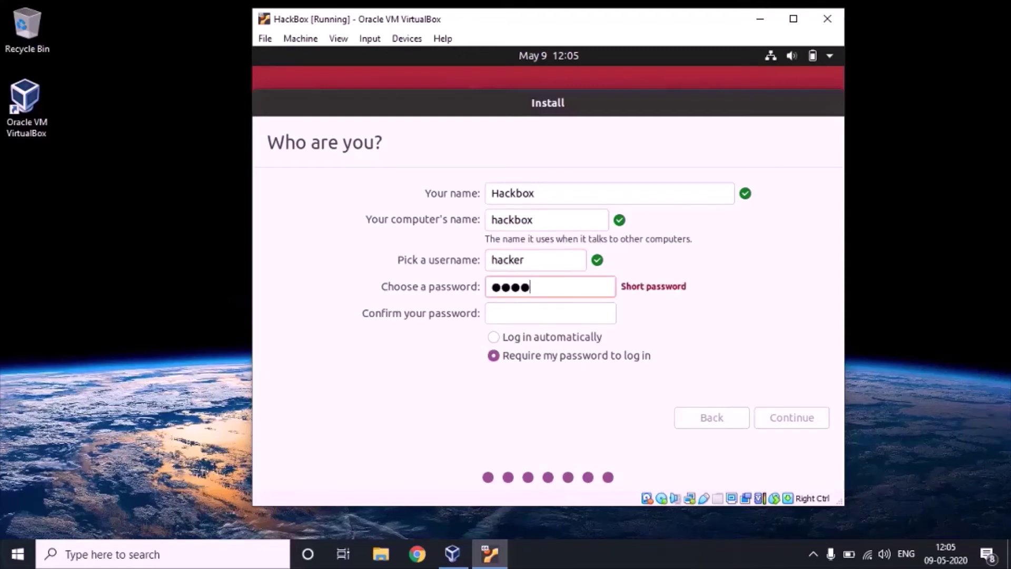
text(●●)
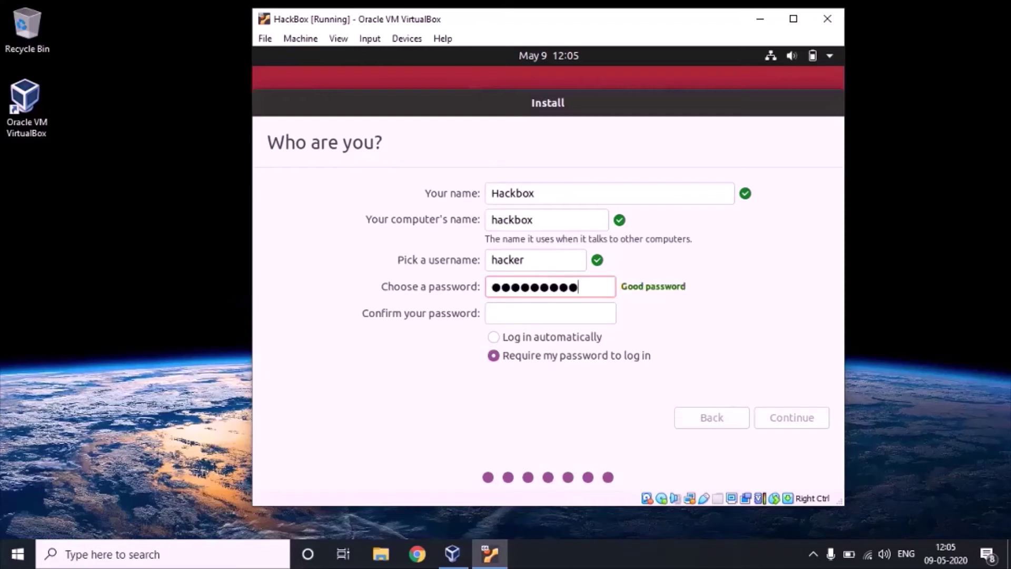
click(529, 313)
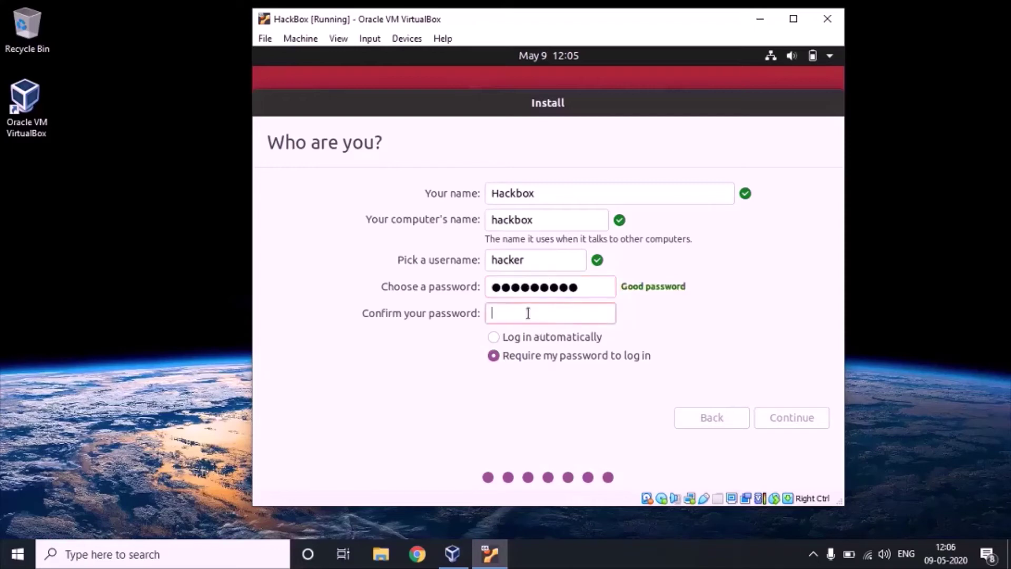
text(●●●●●●●●●)
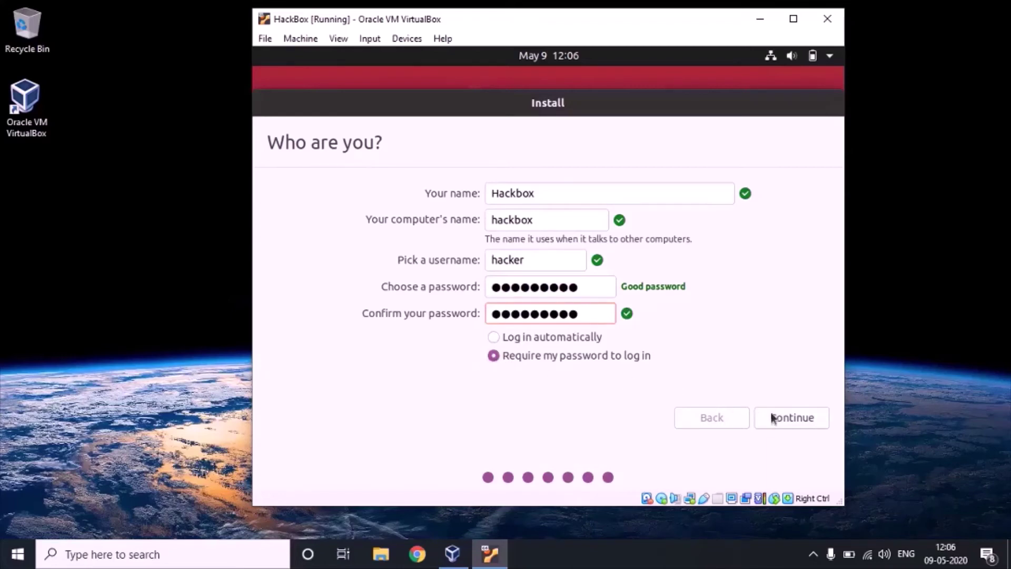
click(798, 419)
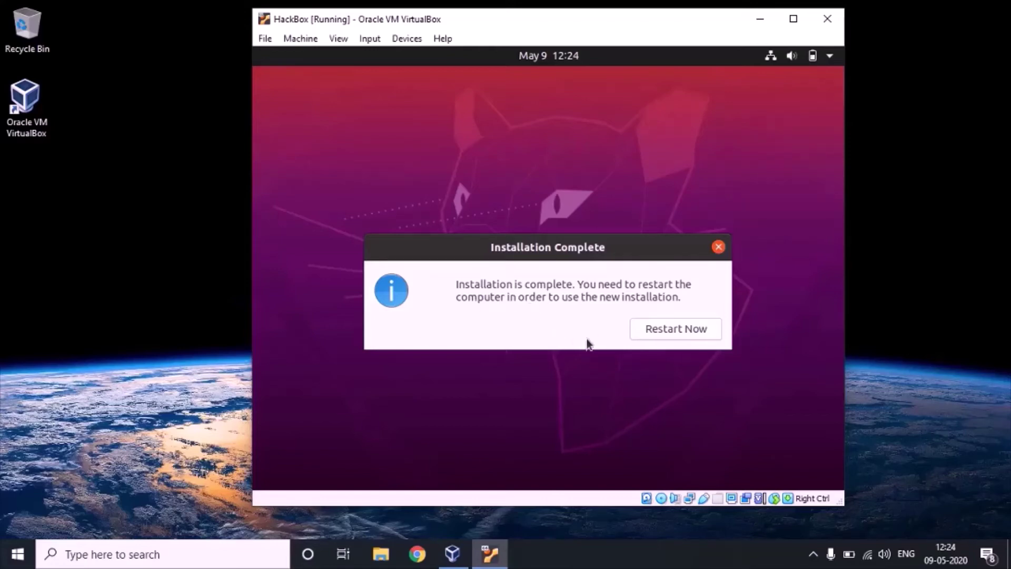
Step: Restart from the finished Ubuntu installation, and power off the HackBox machine at the installation medium removal prompt
click(665, 327)
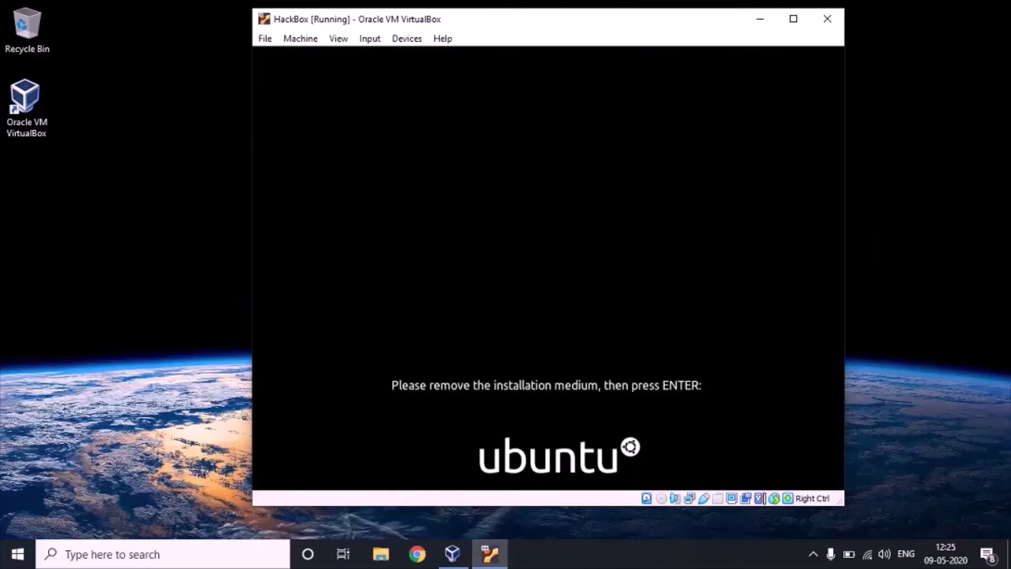
click(828, 21)
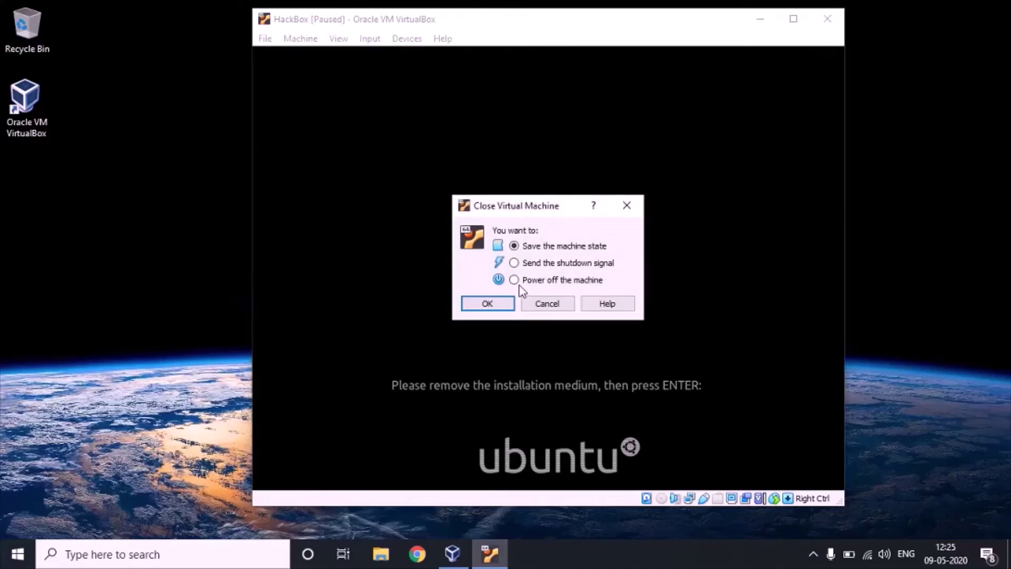
click(520, 280)
key(Return)
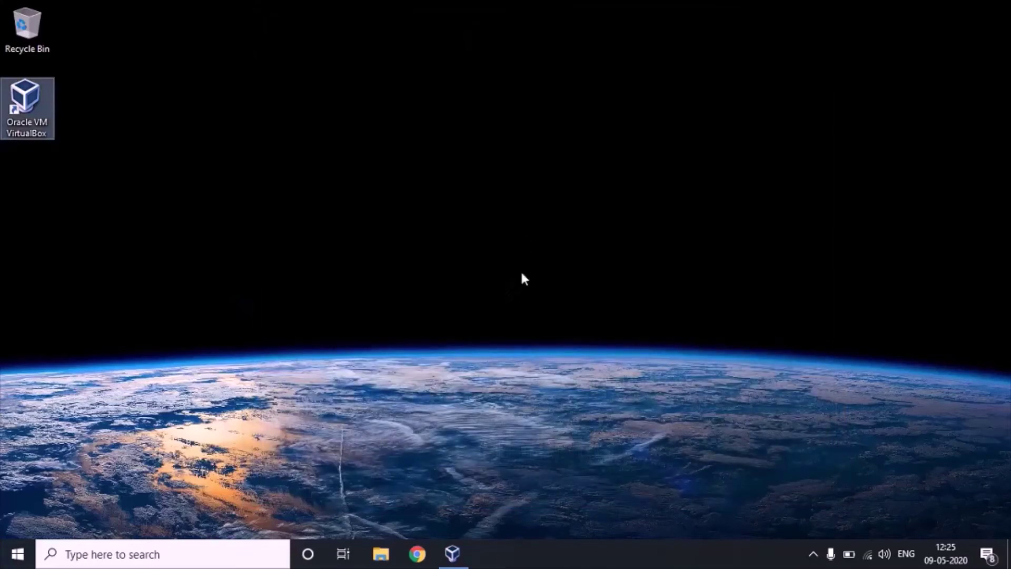
Step: Start HackBox again from the VirtualBox Manager, maximize its window, and dismiss the capture notices
click(457, 556)
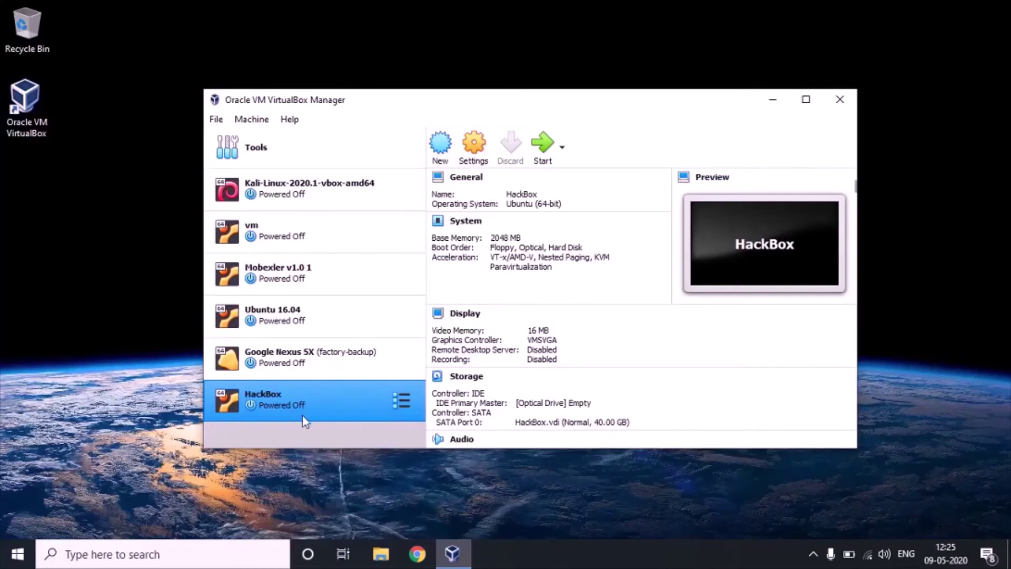
click(544, 144)
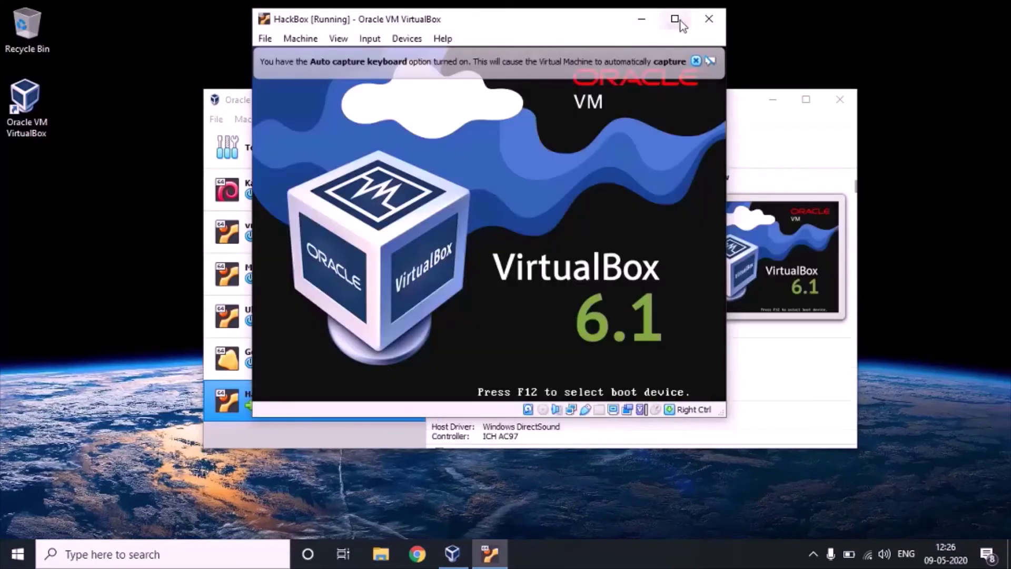
click(675, 19)
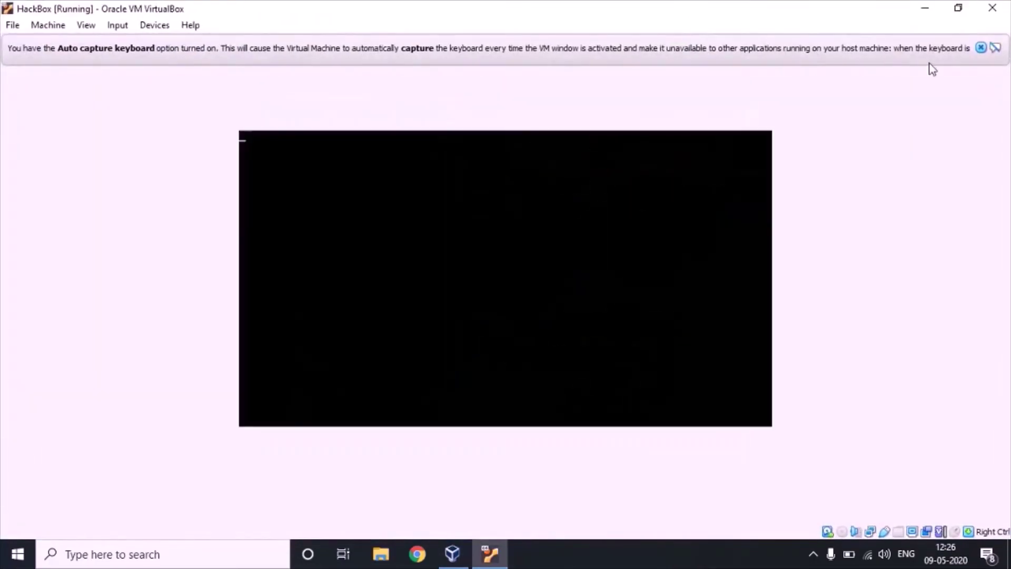
click(981, 48)
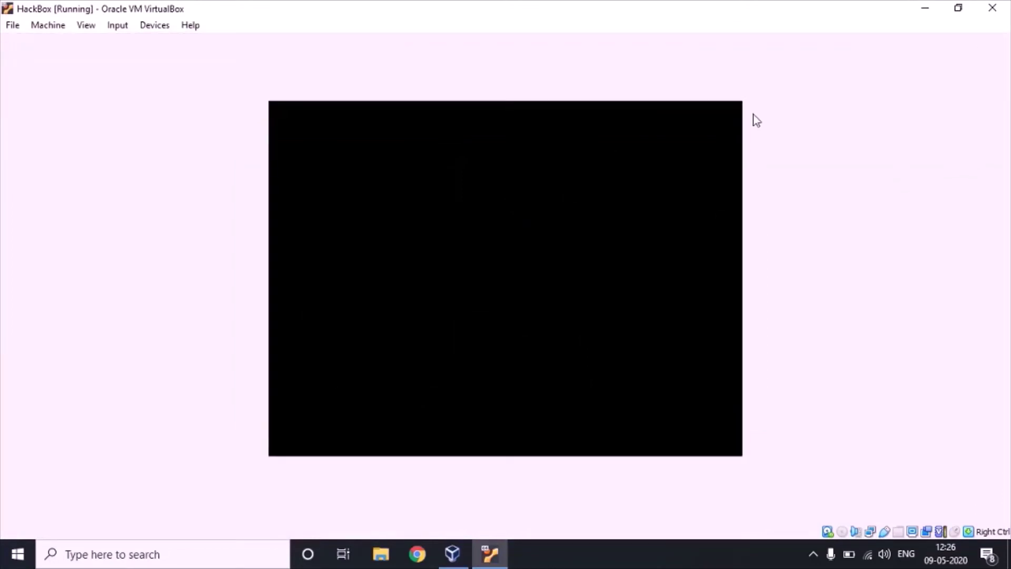
click(982, 46)
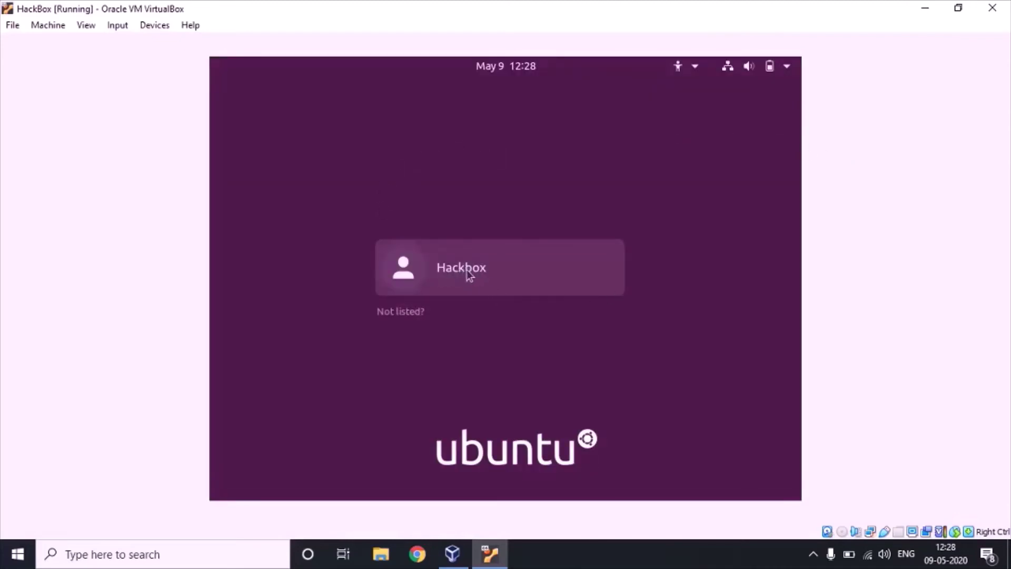
Step: Log in to Ubuntu as the Hackbox user by entering the account password
click(498, 278)
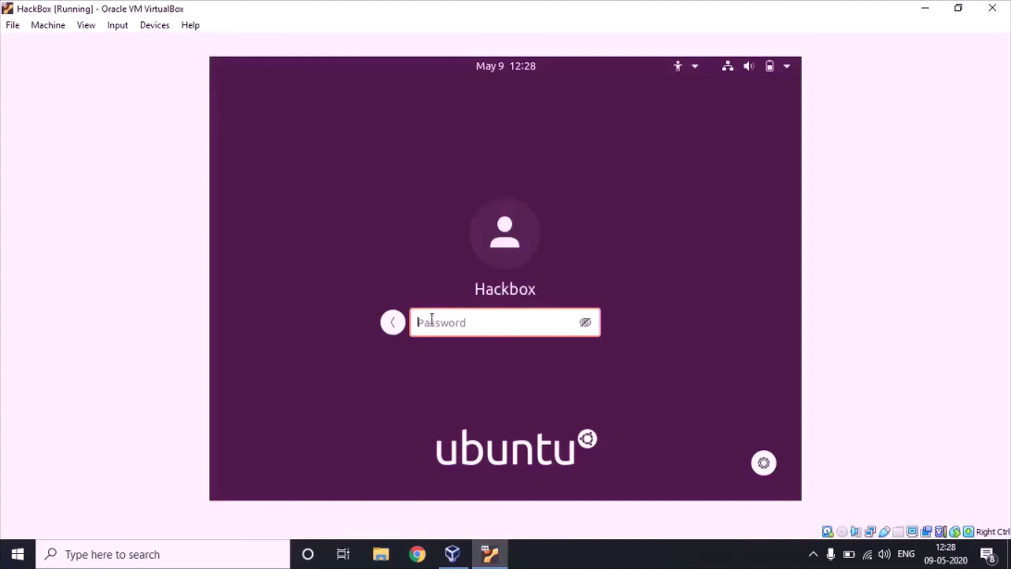
text(●●●●●●)
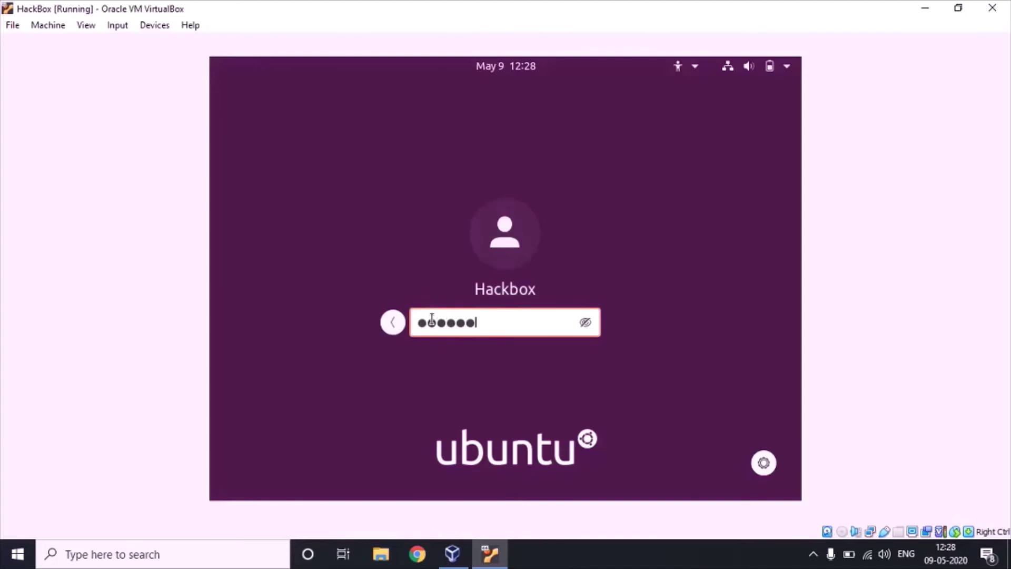
text(●●●)
key(Return)
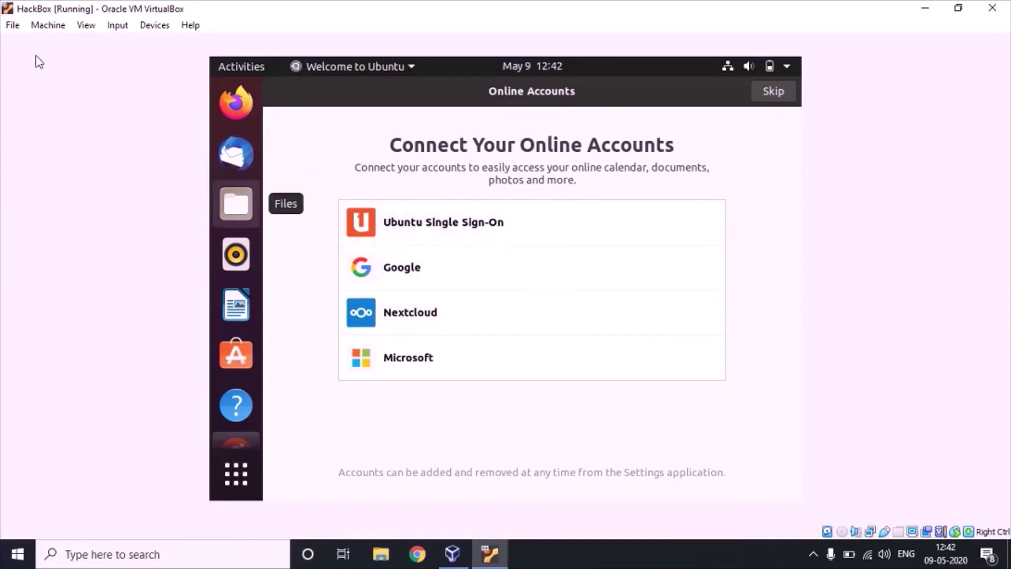
Step: Insert the Guest Additions CD image, run its VBox_GAs_6.1.6 software, and authenticate with the account password
click(153, 26)
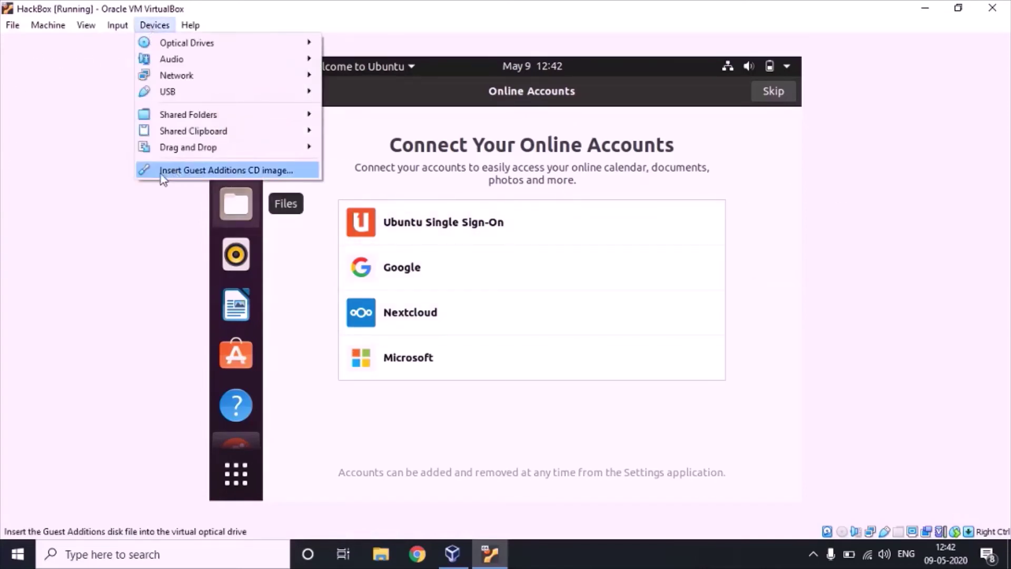
click(214, 171)
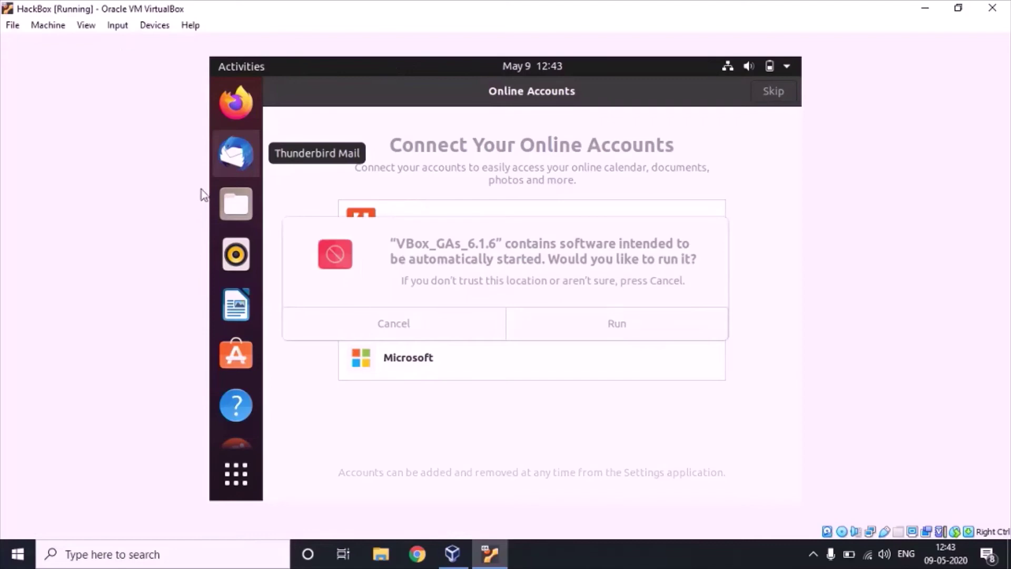
click(614, 328)
text(**********)
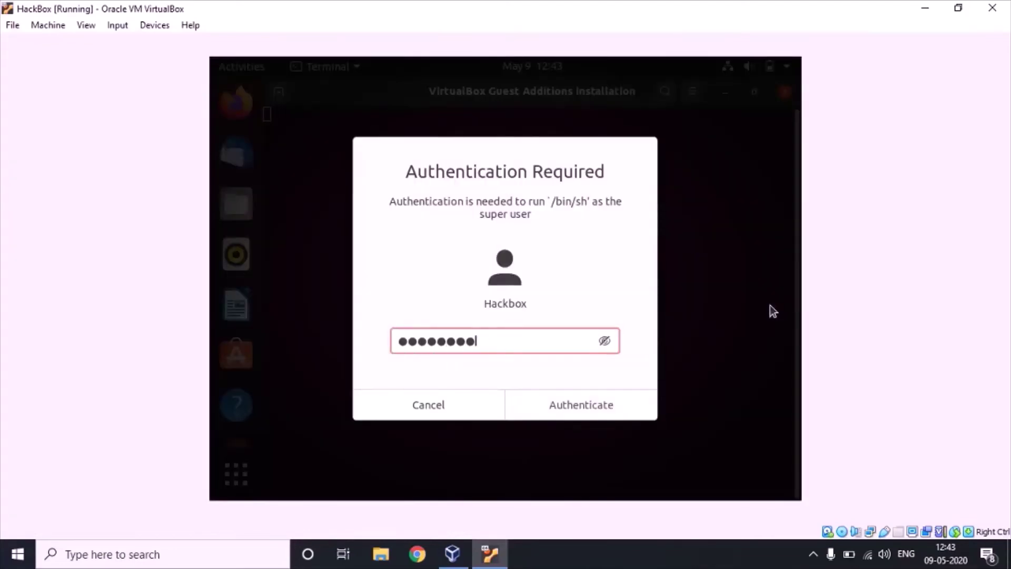
key(Return)
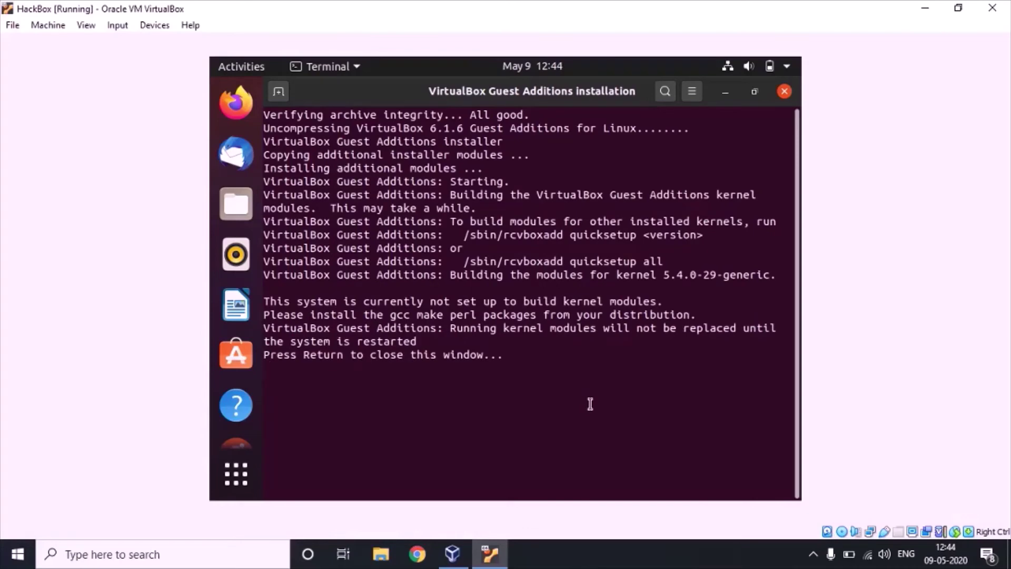
Step: Close the finished Guest Additions installer and power off the Ubuntu guest
key(Return)
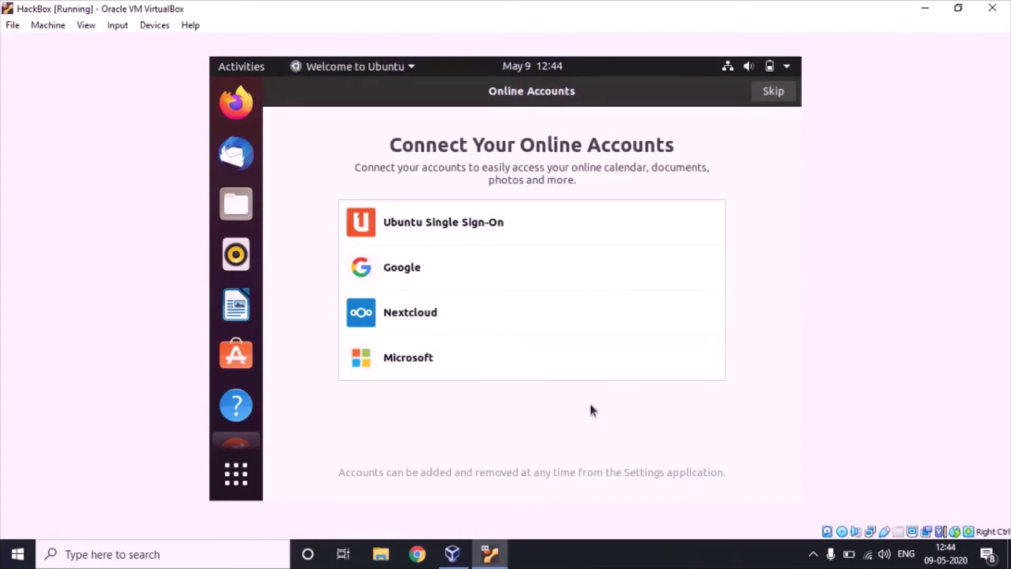
click(789, 66)
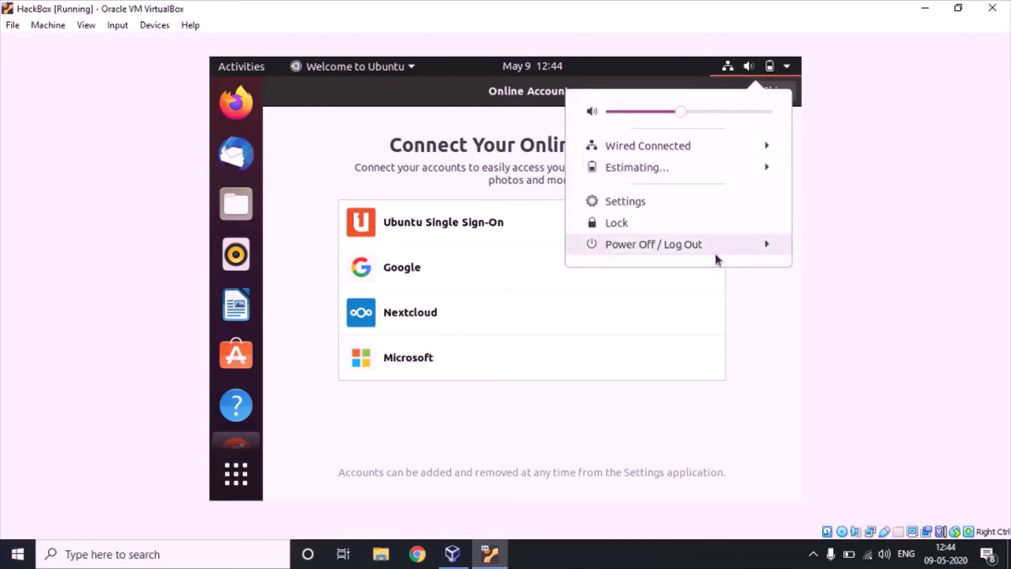
click(766, 250)
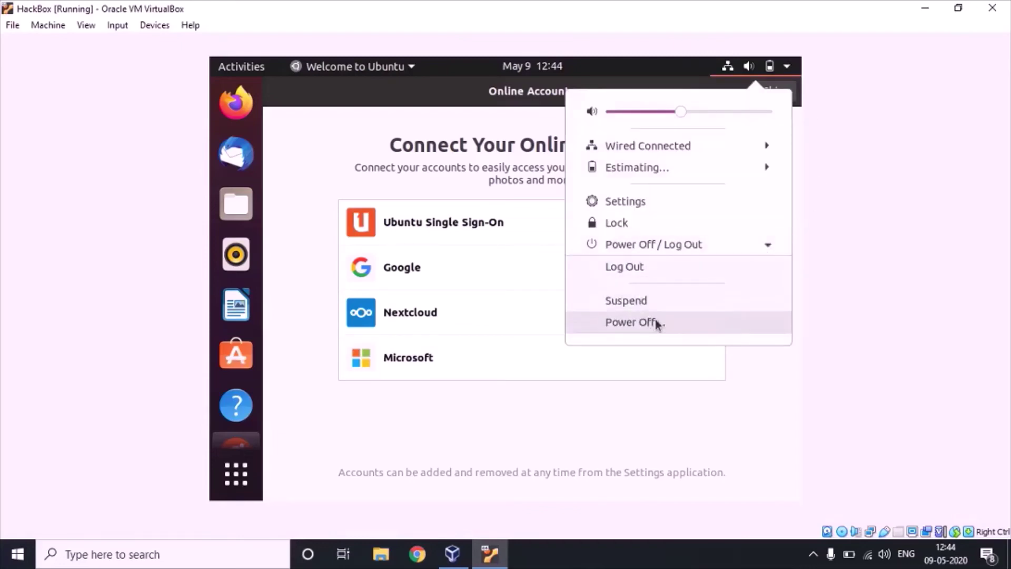
click(627, 323)
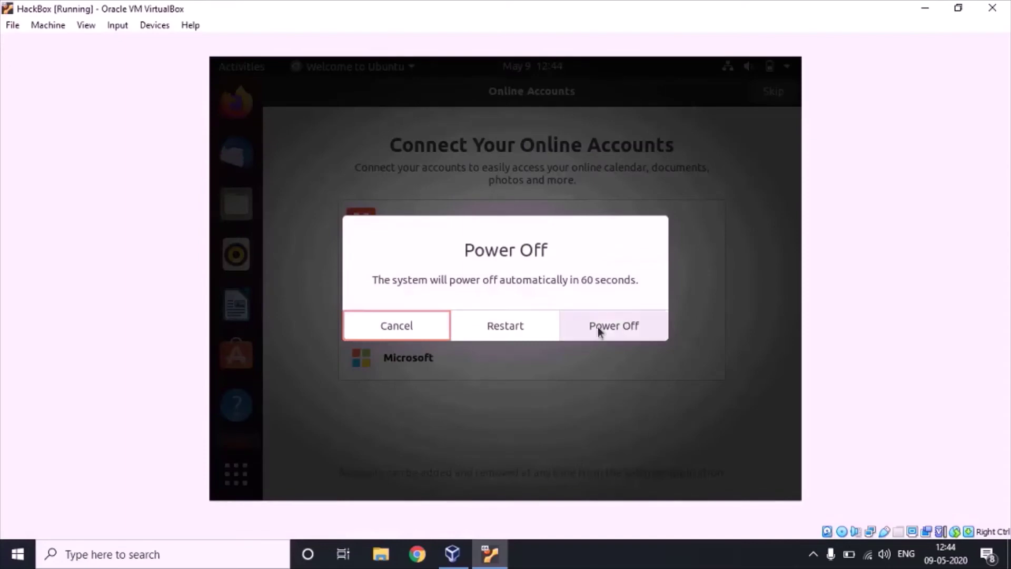
click(621, 328)
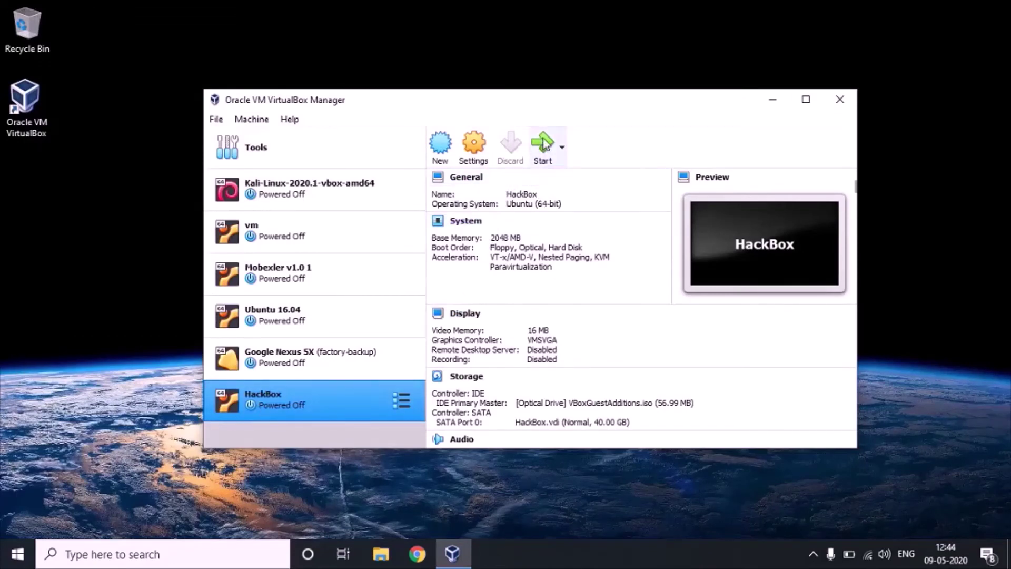
Step: Start the HackBox machine again and log in as the Hackbox user by entering the account password
click(544, 144)
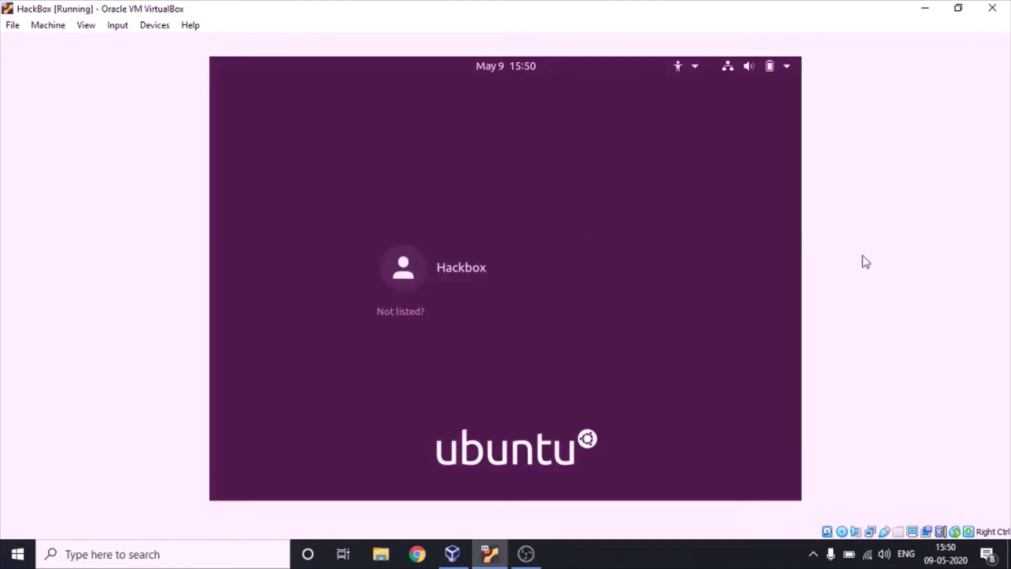
click(542, 265)
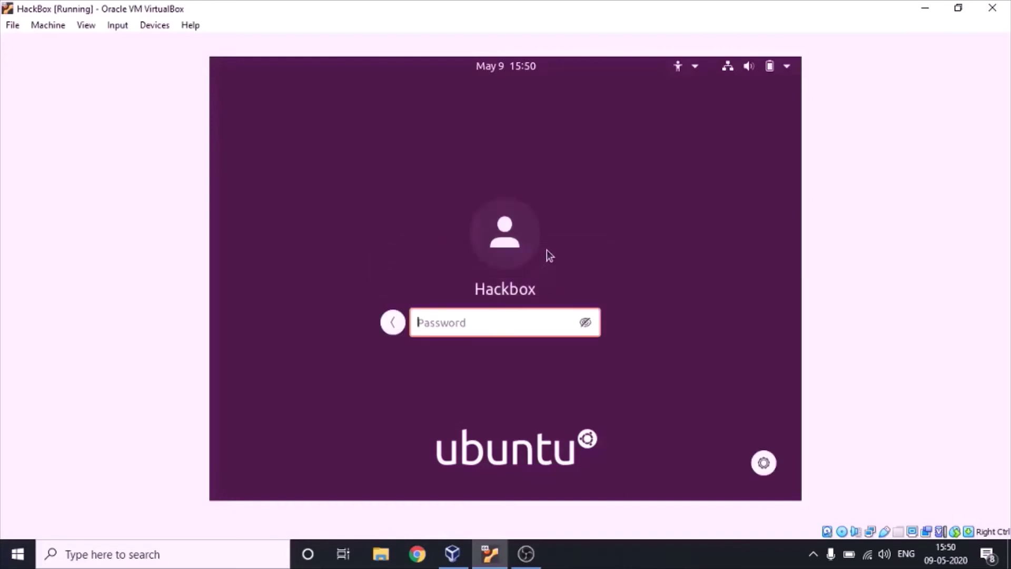
text(*********)
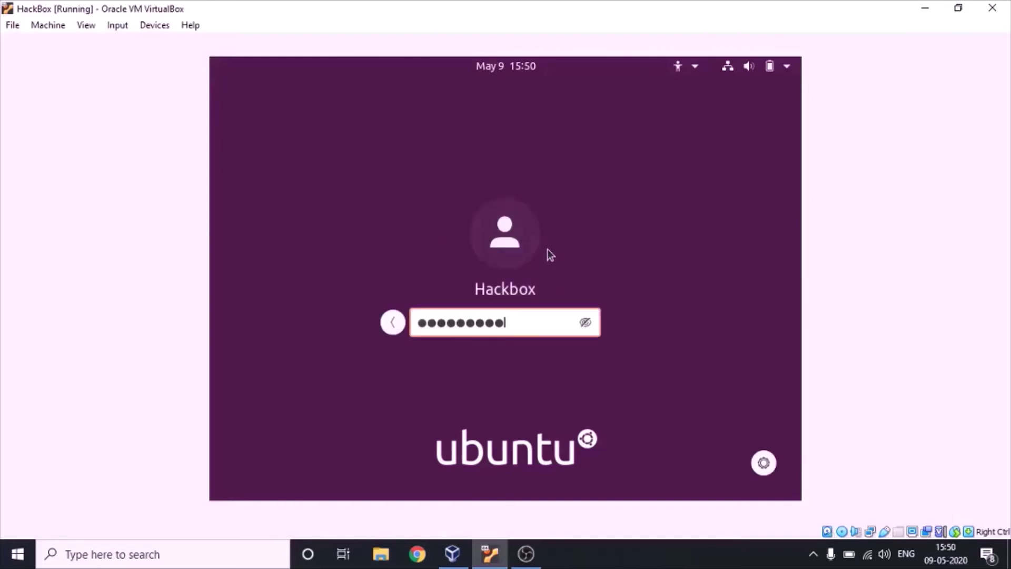
key(Return)
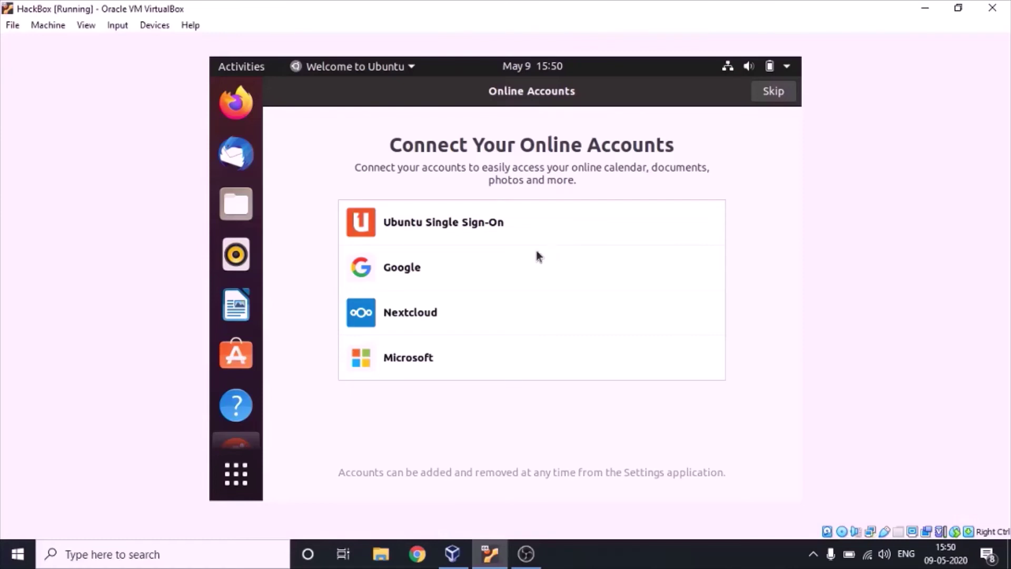
Step: Open a Terminal in Ubuntu and run sudo apt install build-essential dkms linux-headers-generic
click(233, 476)
text(terminal)
click(494, 187)
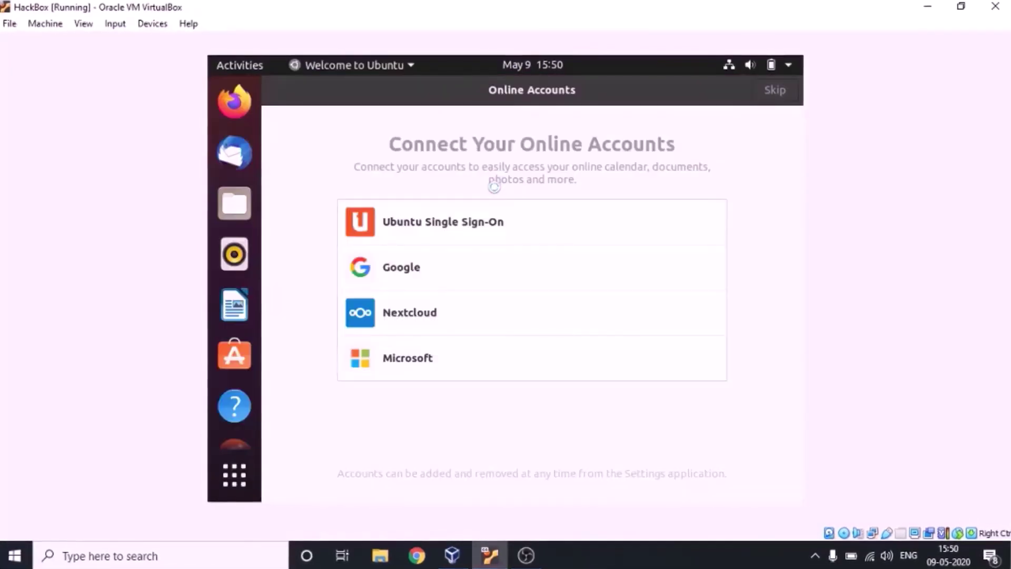
text(su)
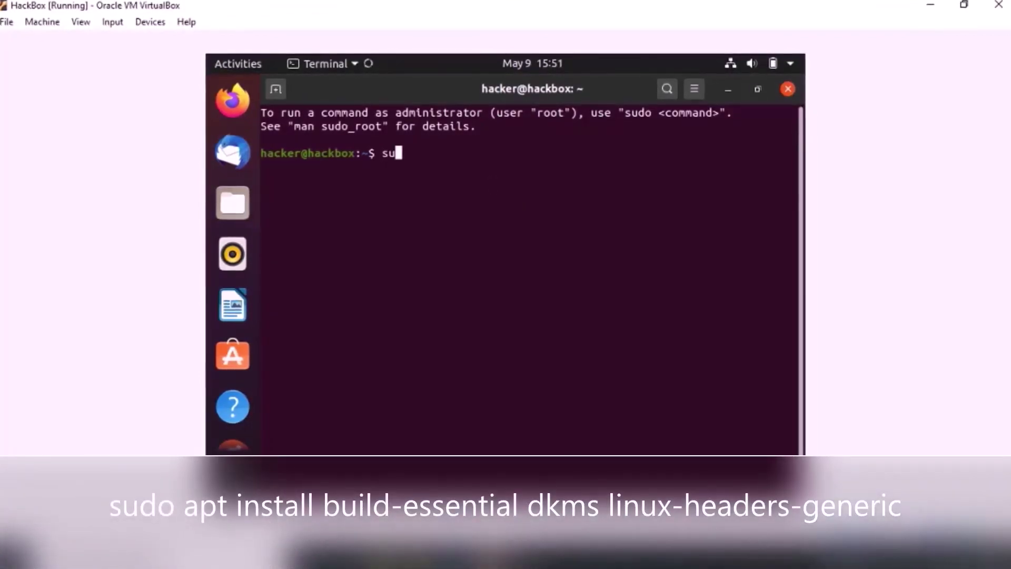
text(do apt install bui)
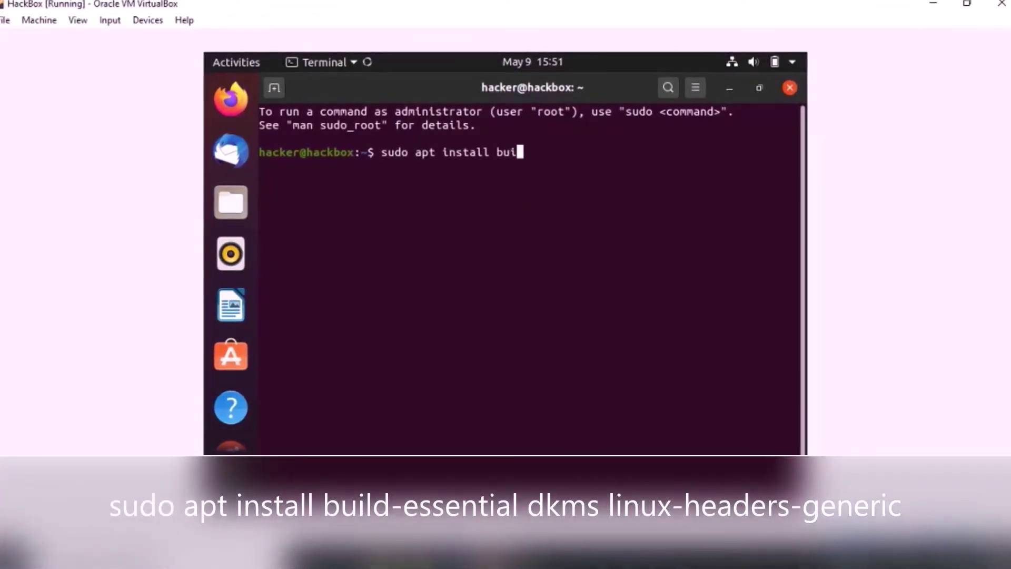
text(ld-essential dkms)
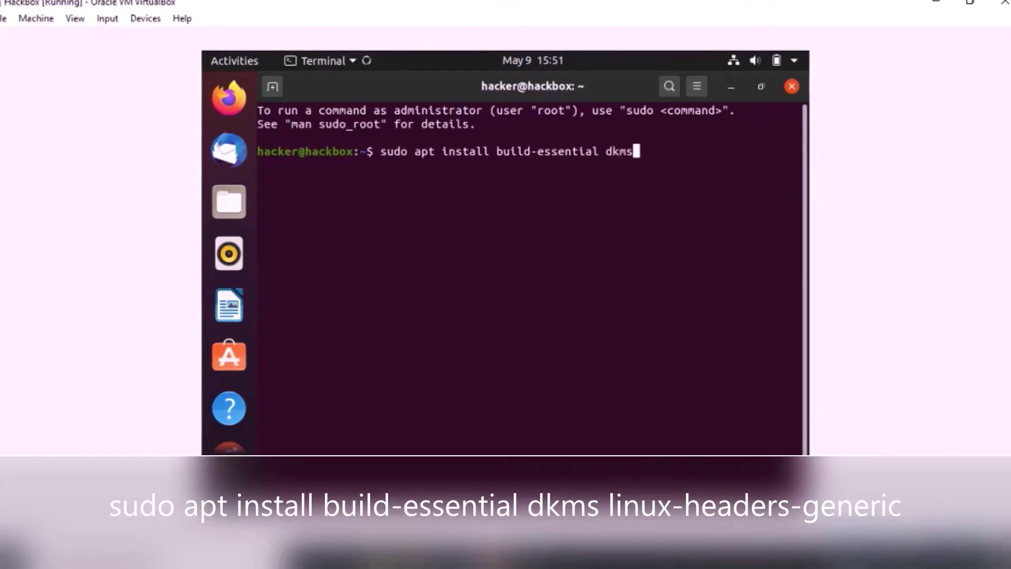
text( linux-headers)
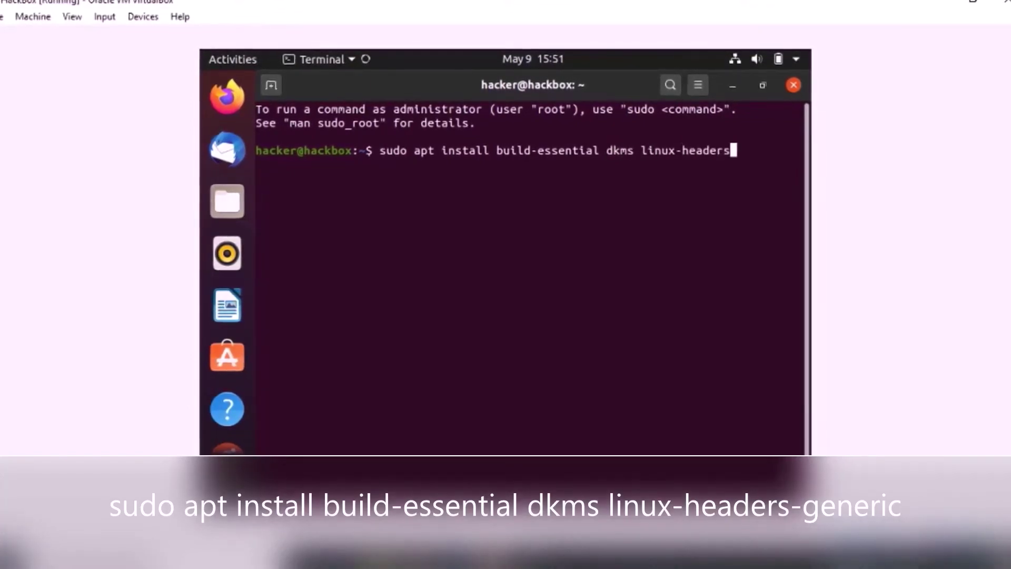
text(-generic)
key(Return)
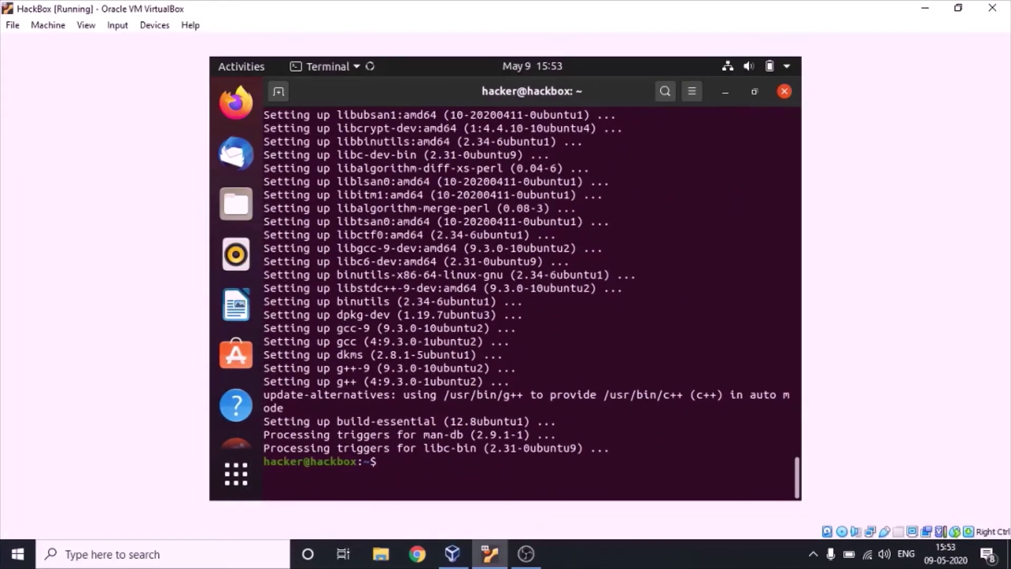
Step: Build the Guest Additions kernel modules by running sudo rcvboxadd setup in the Terminal
text(sudo rcv)
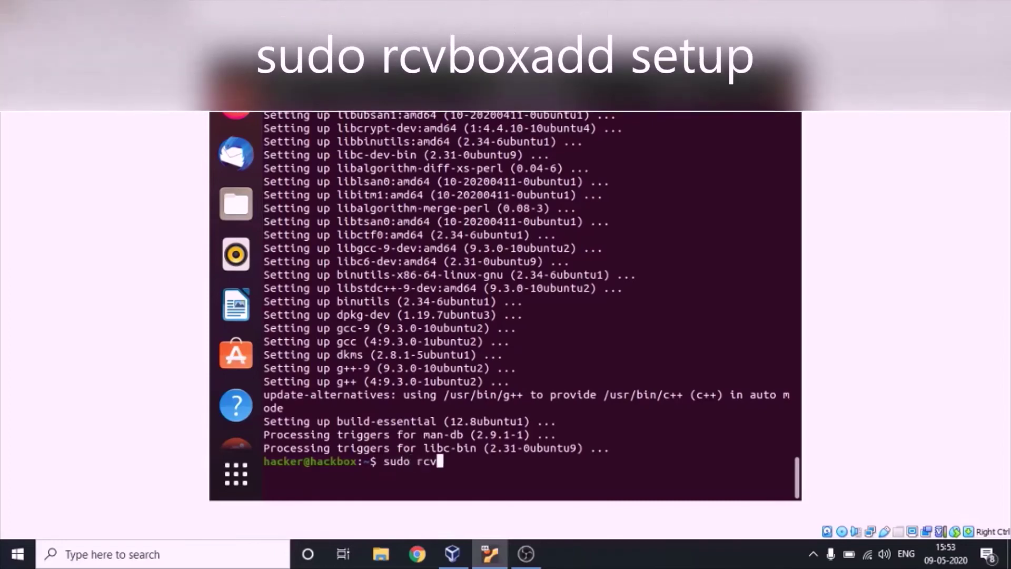
text(boxadd set)
key(BackSpace)
key(BackSpace)
key(BackSpace)
text(setup)
key(Return)
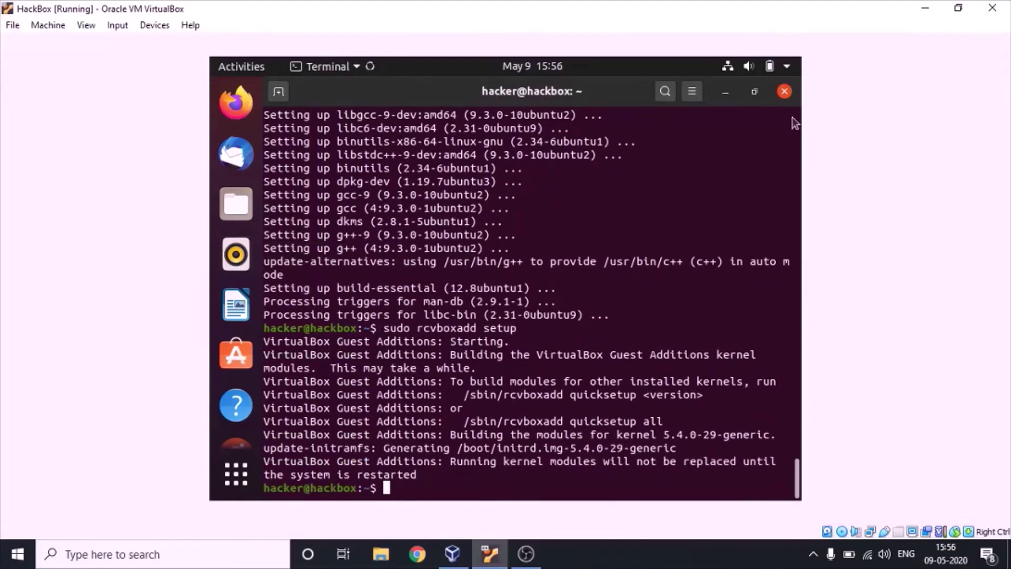
Step: Power off the Ubuntu guest from its system options
click(789, 64)
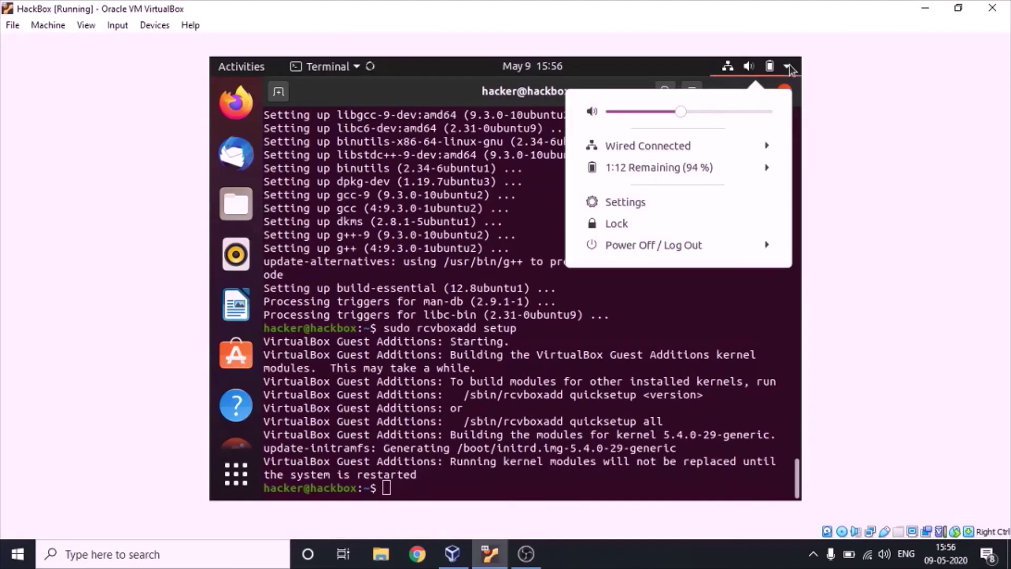
click(778, 247)
click(646, 323)
key(Escape)
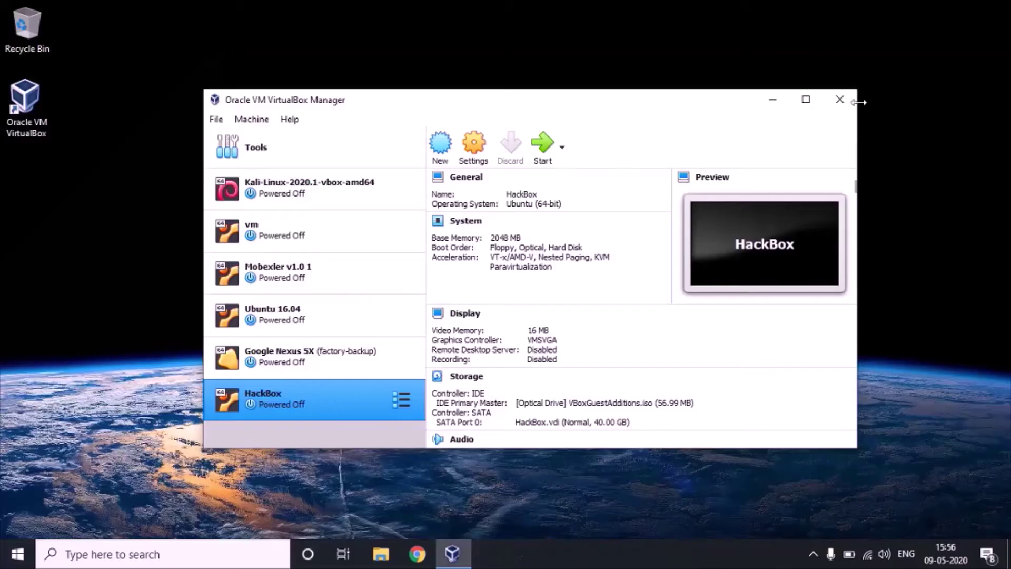
Step: Start HackBox from a reopened VirtualBox Manager and log in to Ubuntu as the Hackbox user
click(827, 97)
double_click(31, 106)
click(545, 149)
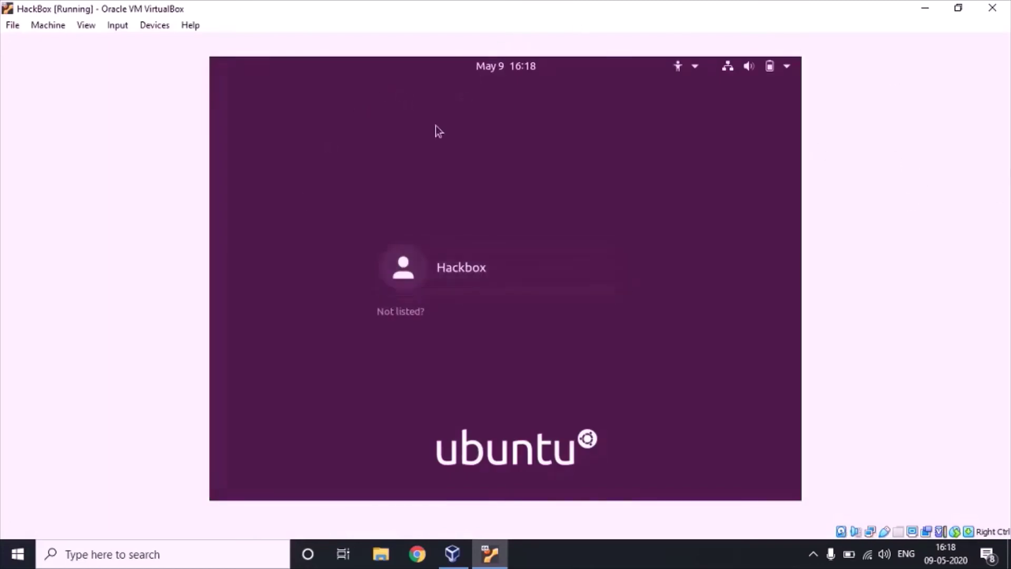
click(479, 277)
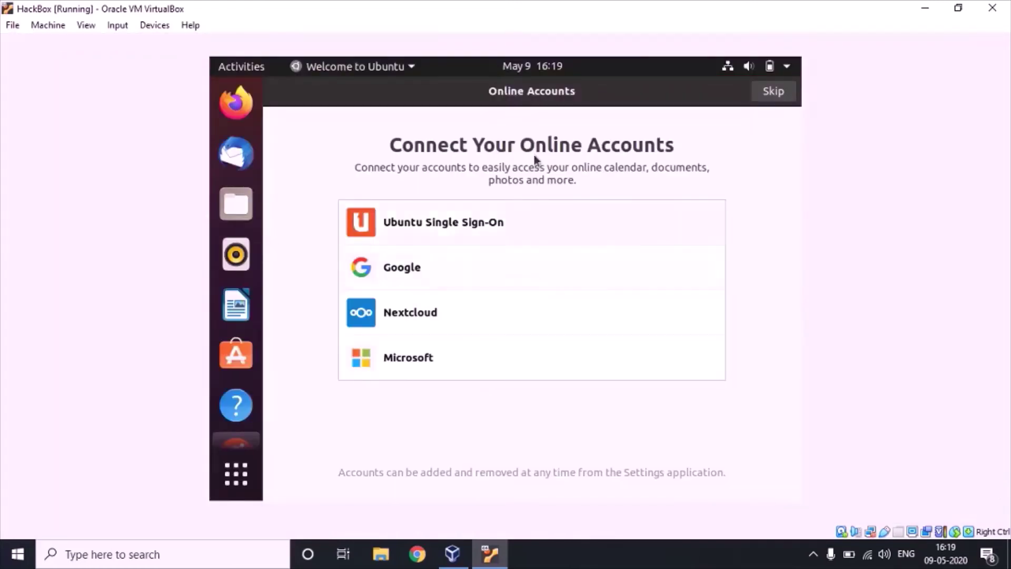
Step: Try the guest's virtual screen at 1024x768, 1280x720 and 1280x800
click(85, 25)
mouse_move(146, 216)
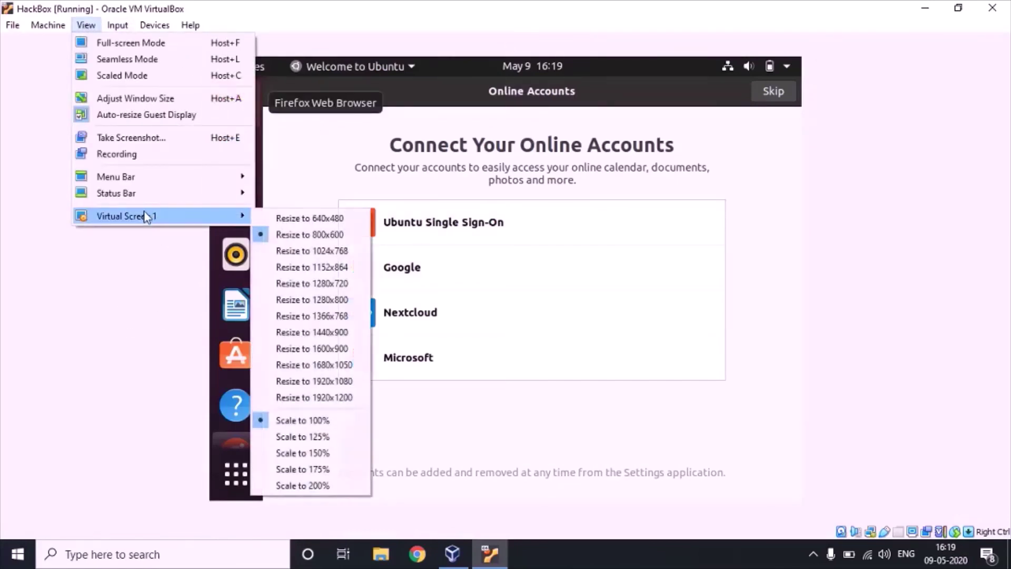
click(287, 253)
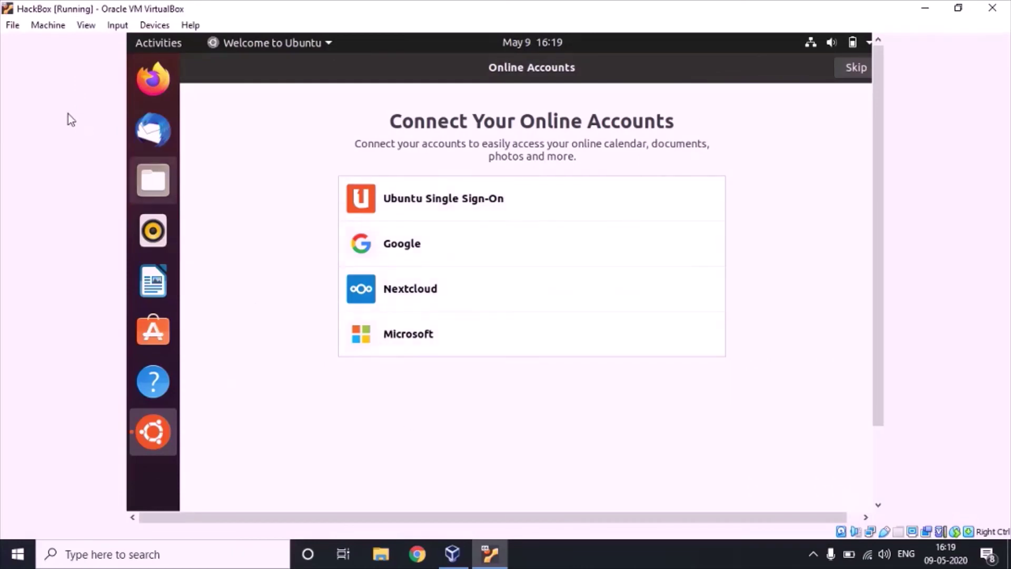
click(84, 26)
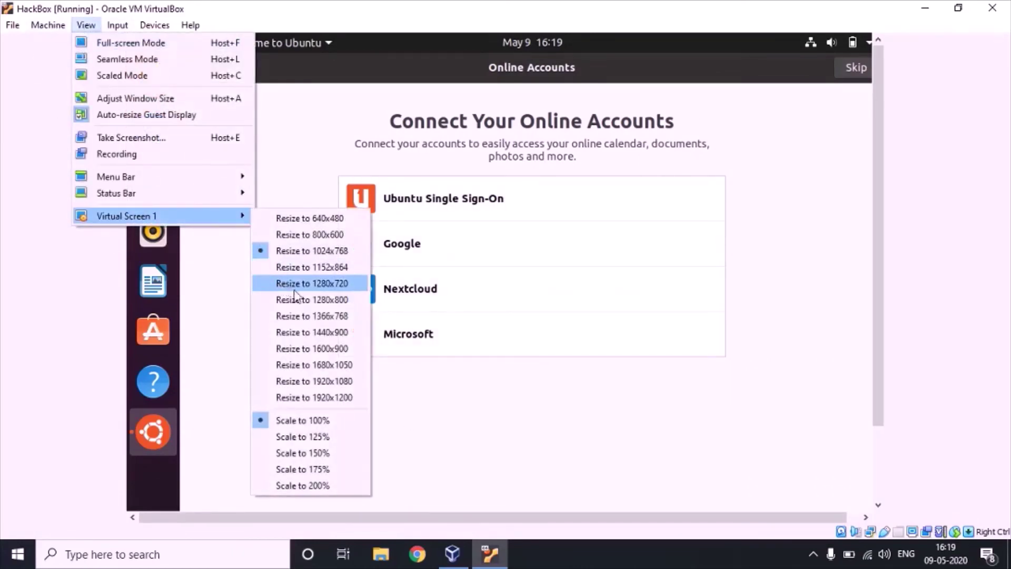
click(265, 251)
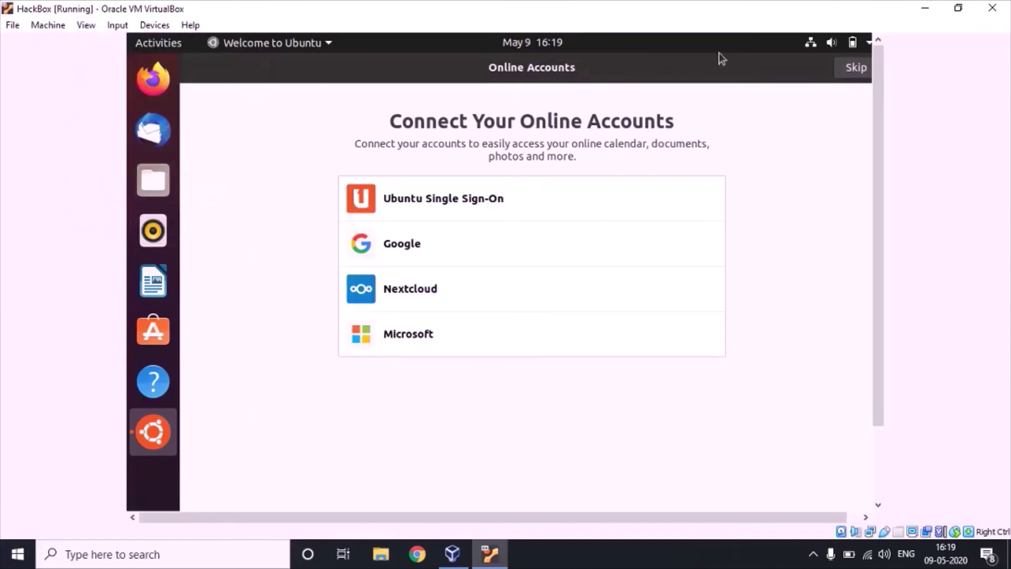
click(86, 25)
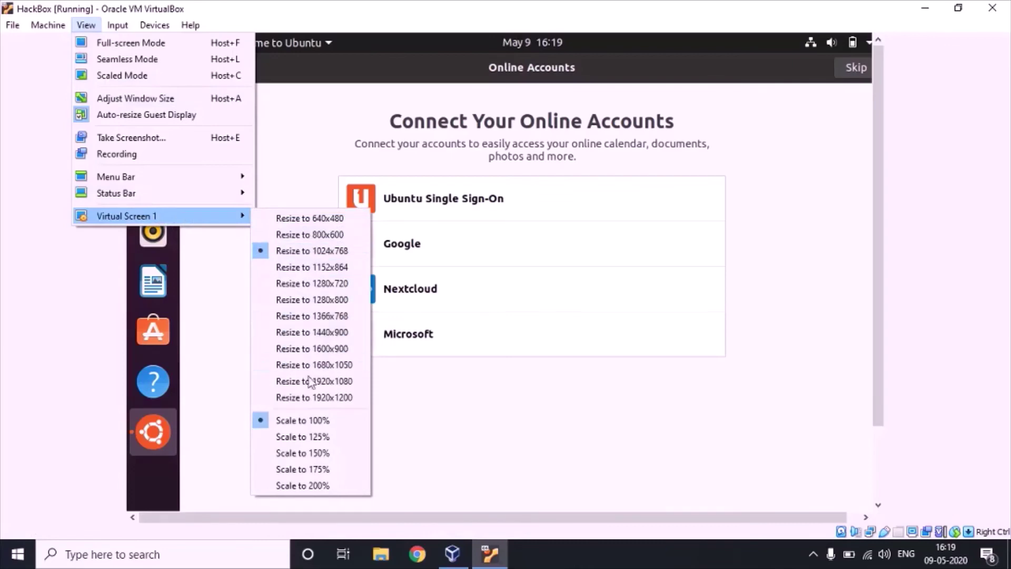
click(324, 283)
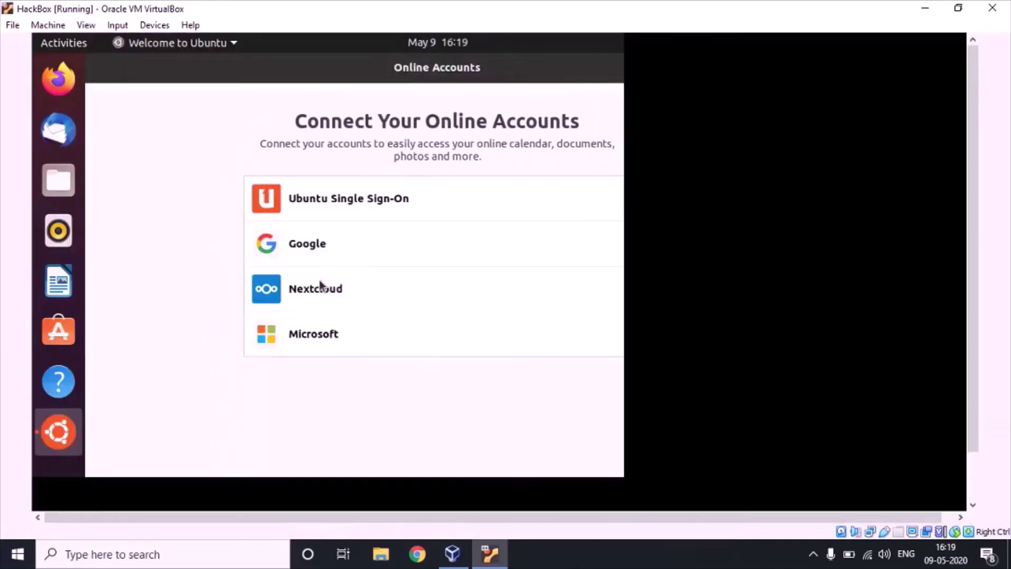
click(86, 25)
mouse_move(168, 216)
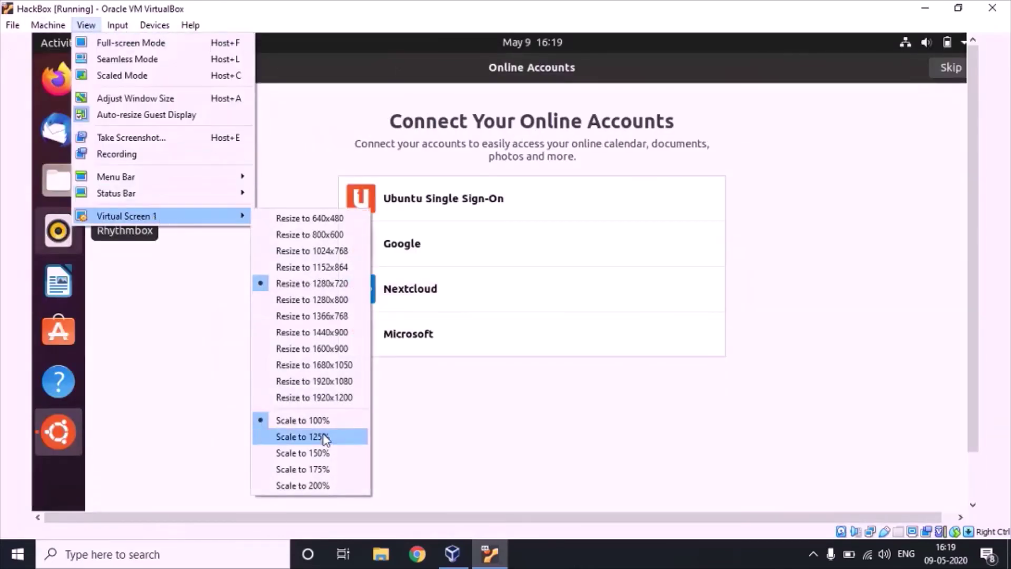
click(317, 298)
Step: Resize the guest's virtual screen to 1366x768 and turn off automatic resizing of the guest display
click(85, 25)
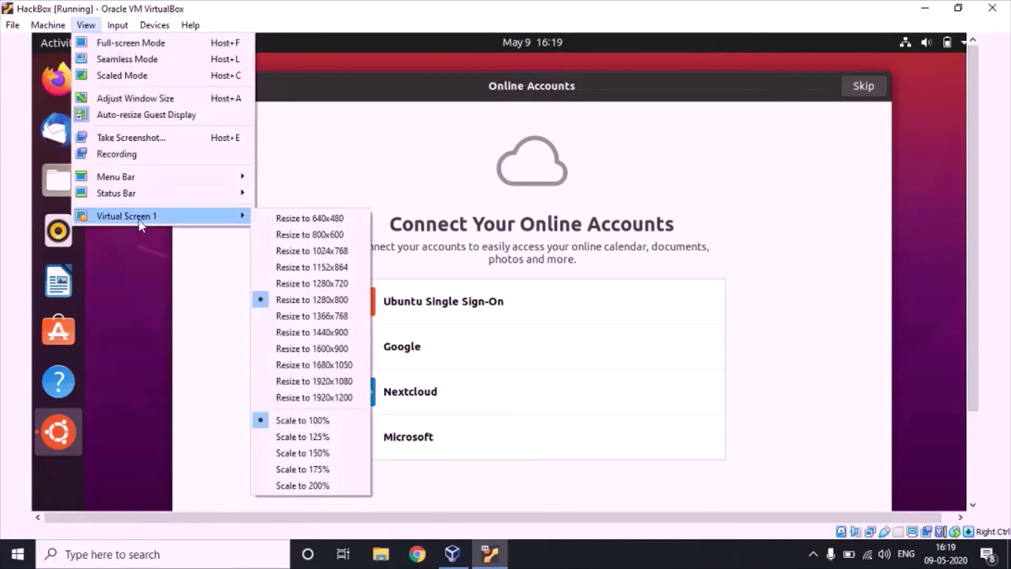
click(302, 316)
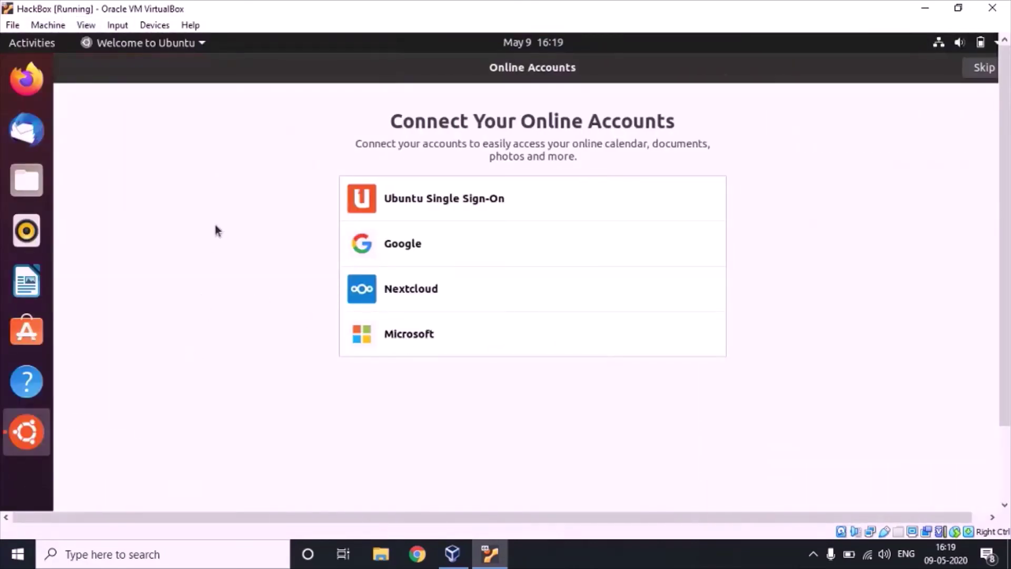
click(91, 25)
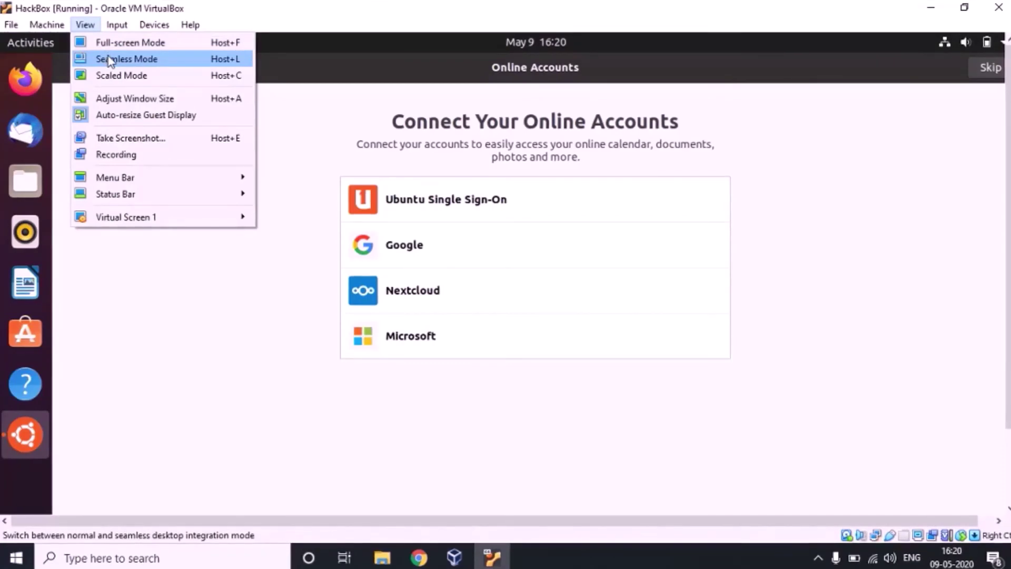
click(80, 120)
Step: Switch the HackBox machine to full-screen mode and open its device options there
click(84, 24)
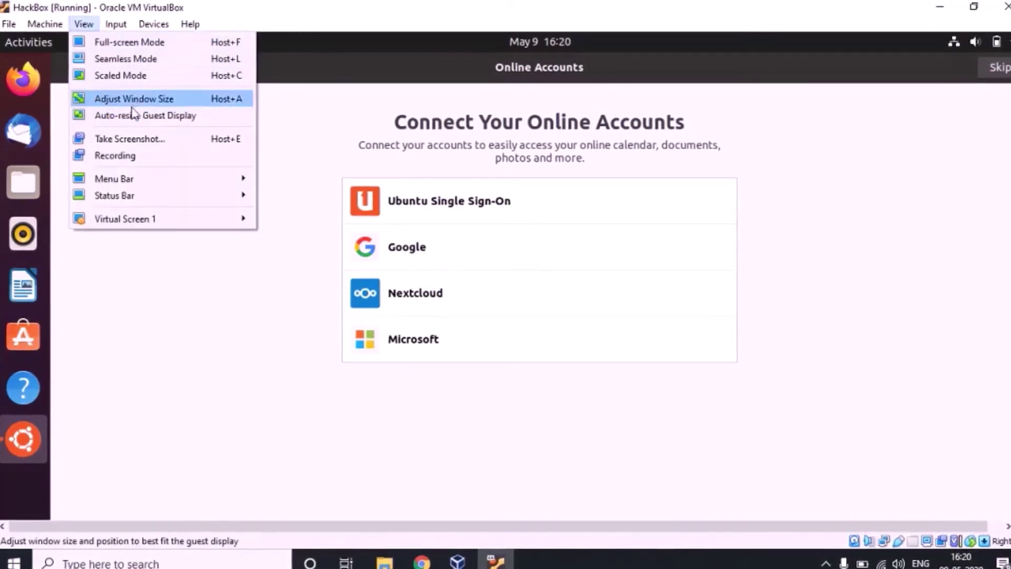
click(116, 45)
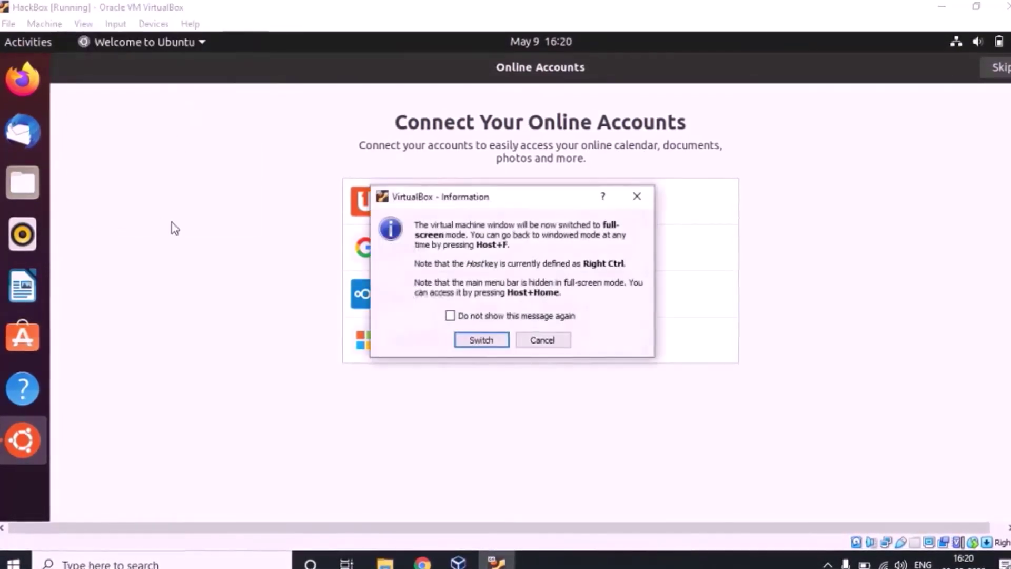
click(481, 340)
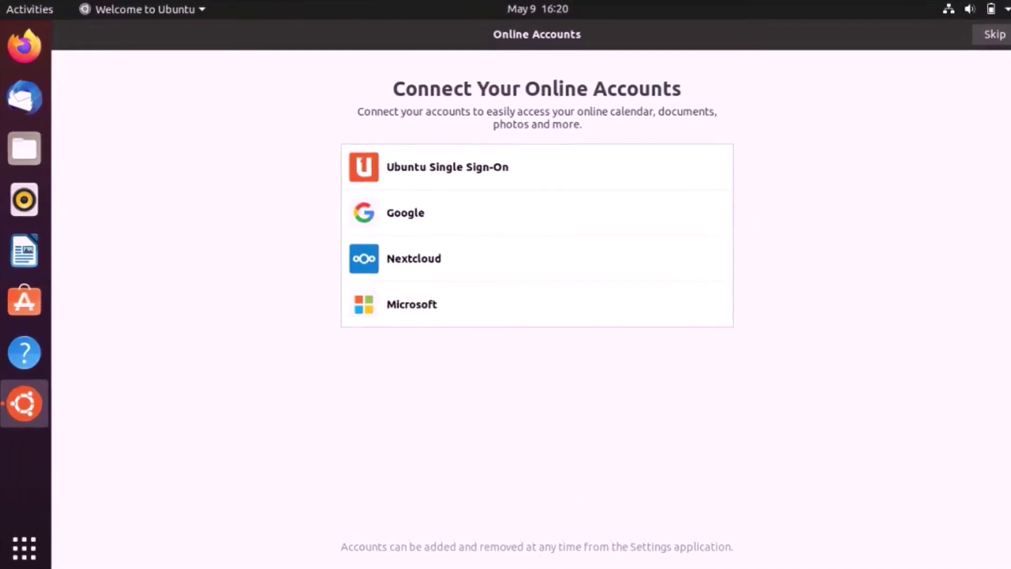
click(521, 568)
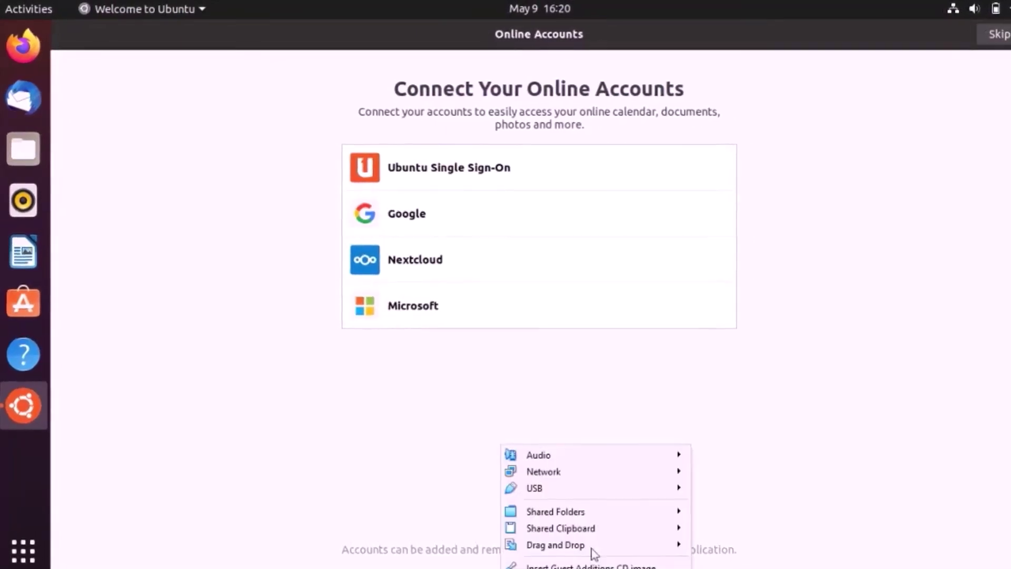
Step: Return the HackBox machine from full-screen to windowed mode and look up the available view modes with their shortcuts
click(295, 506)
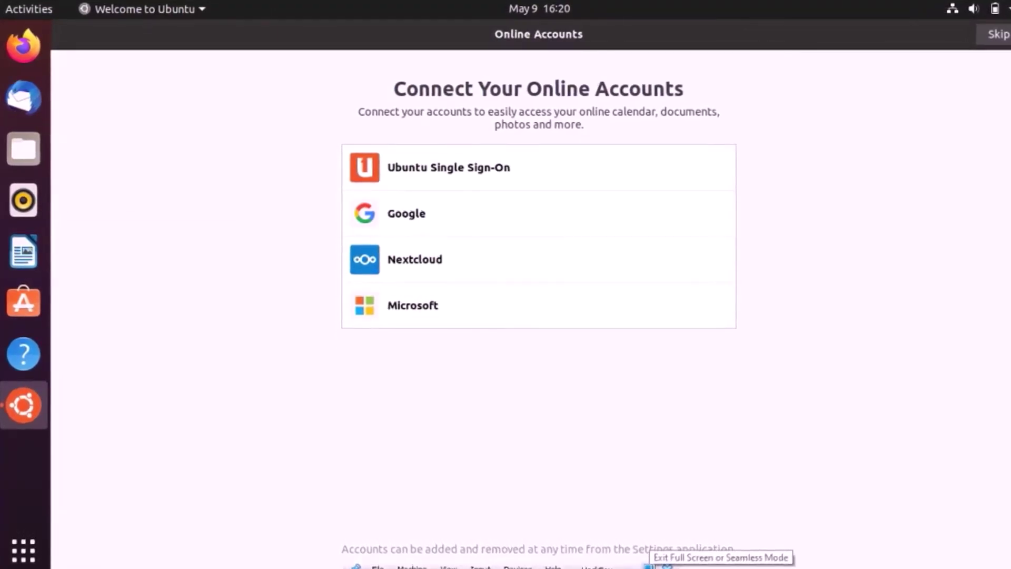
click(649, 566)
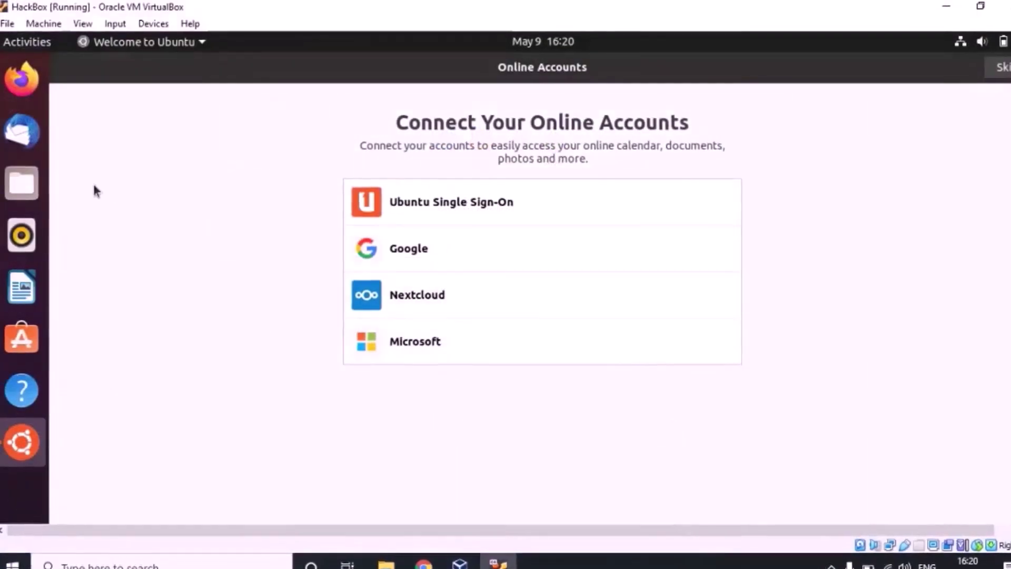
click(87, 24)
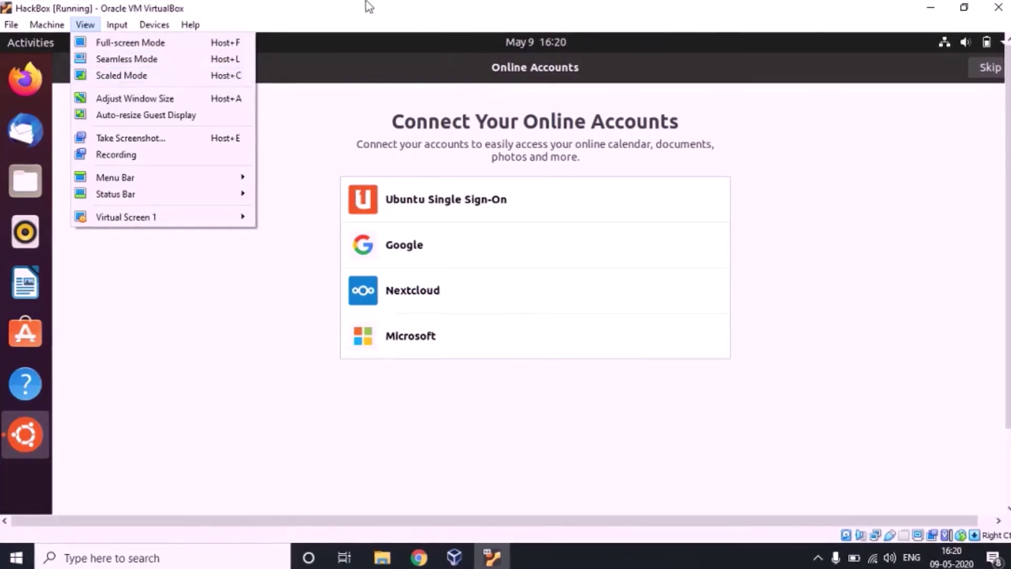
click(361, 20)
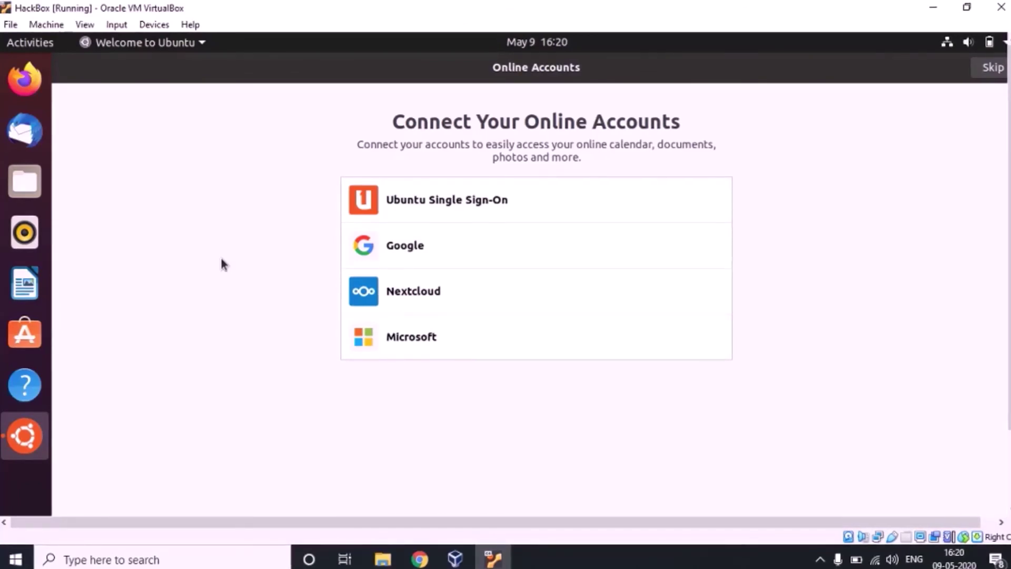
Step: Switch the HackBox machine to full-screen mode again and from there to scaled mode in a maximized window
key(ctrl+f)
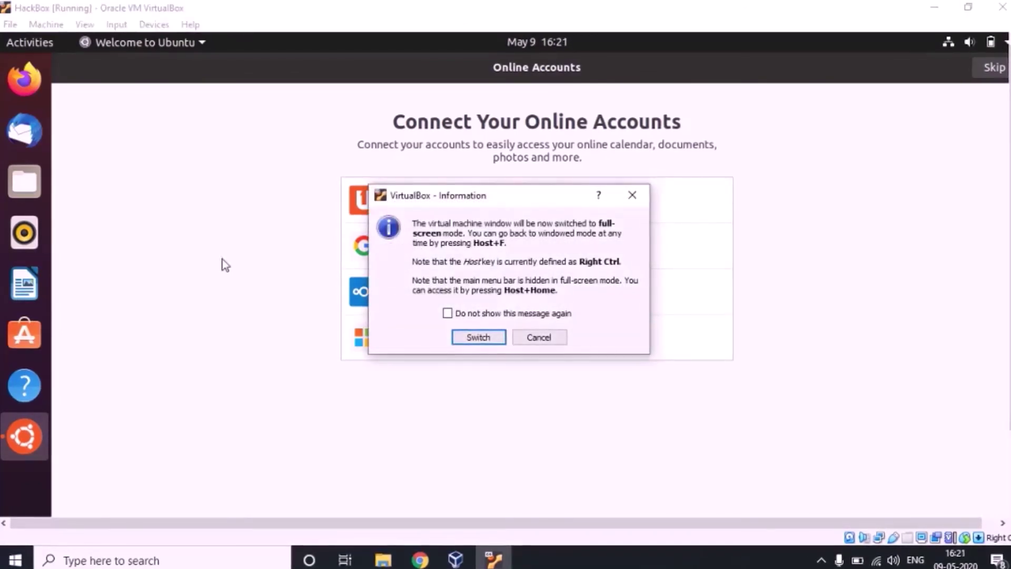
click(480, 337)
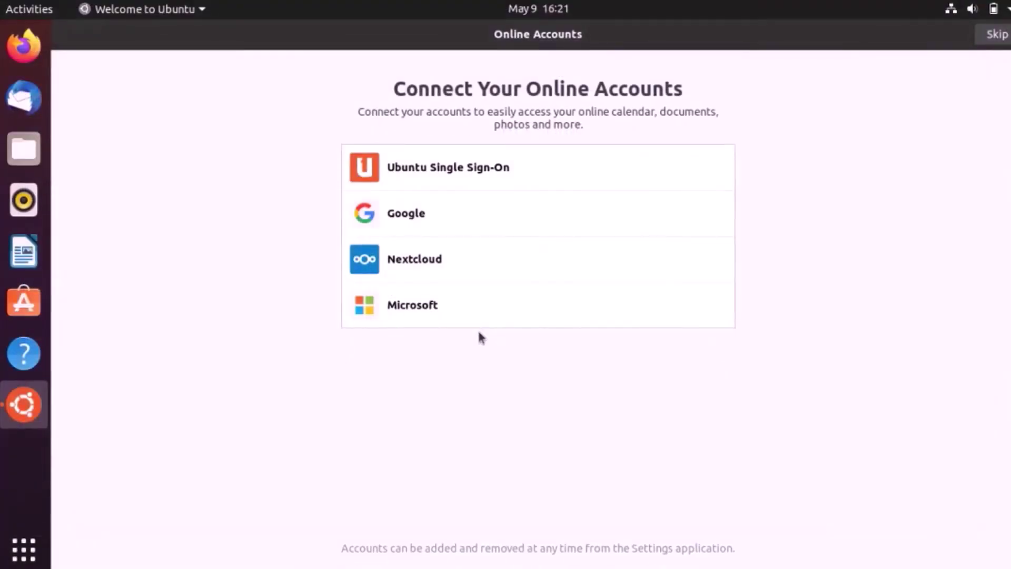
key(ctrl+c)
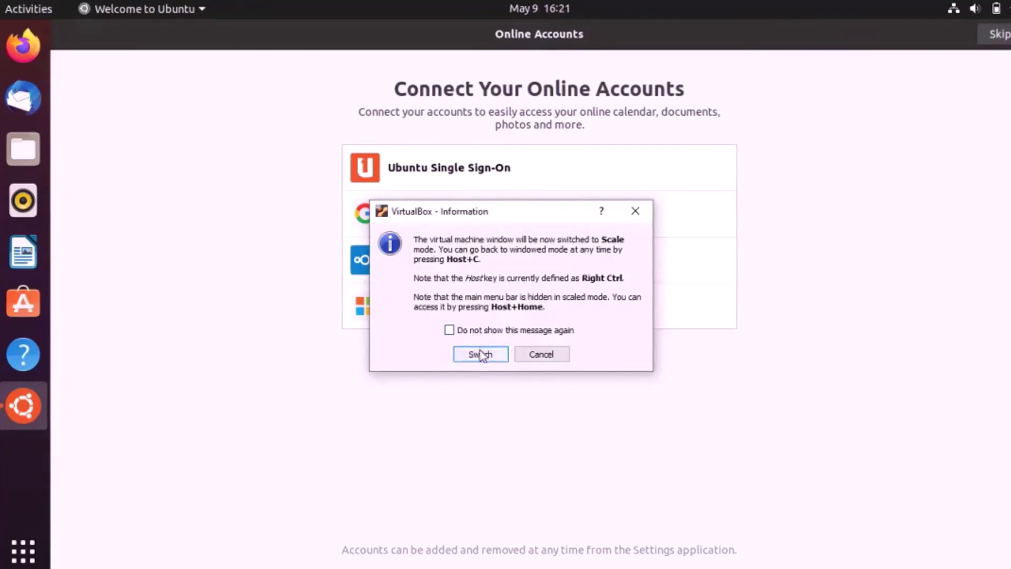
click(477, 354)
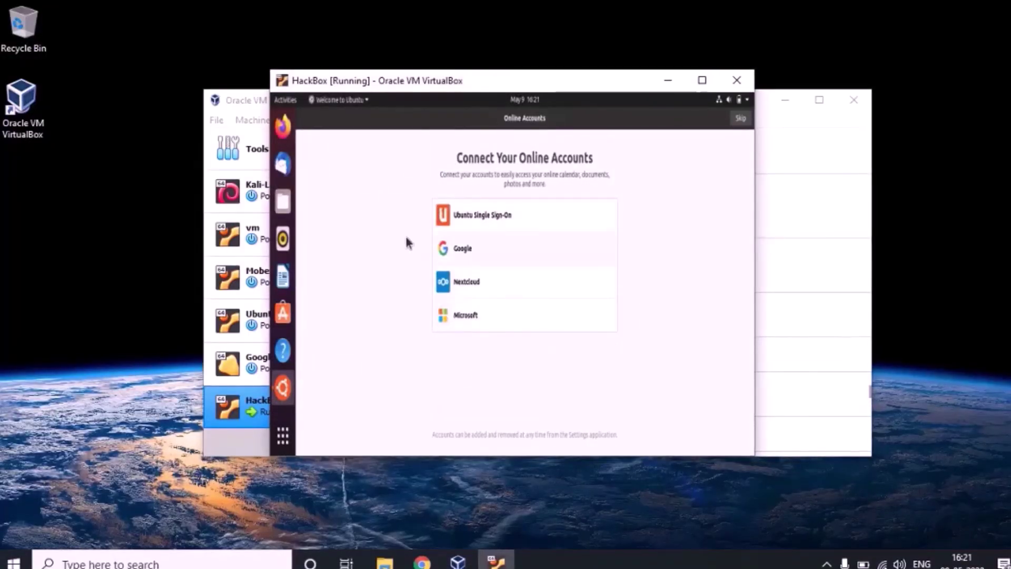
click(704, 81)
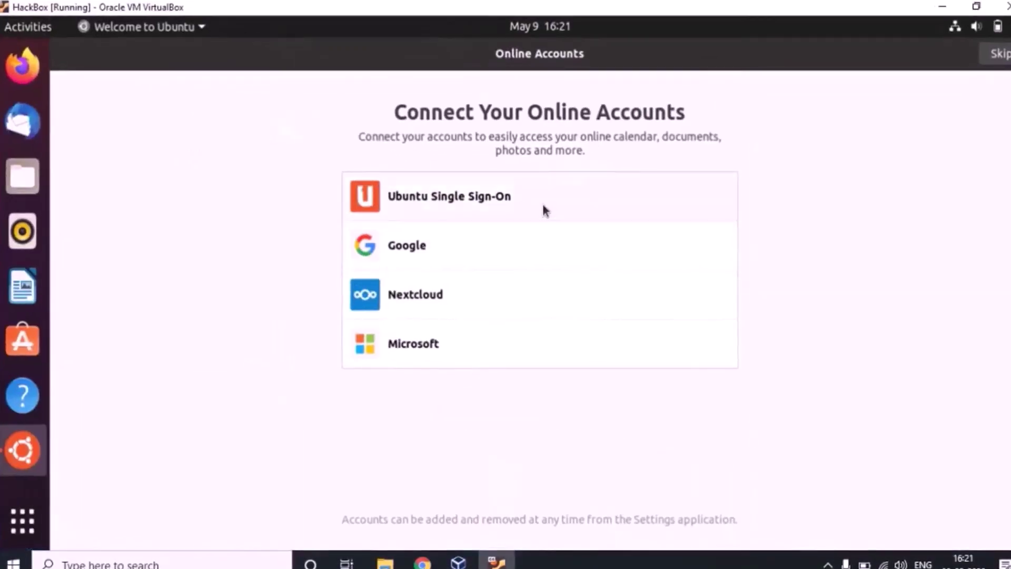